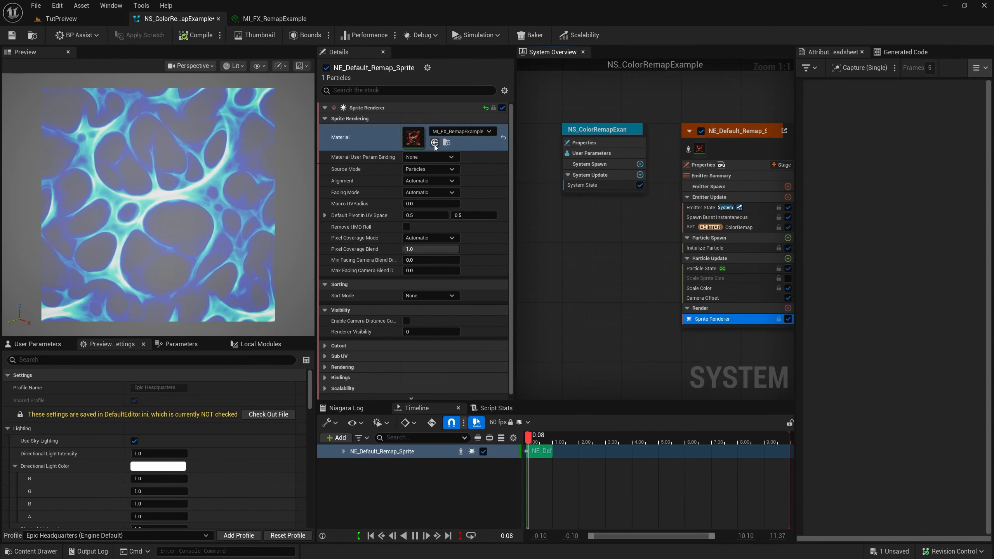
Move the ColorRemap curve's blue stop to the very start of the gradient and the white stop to the very end
click(736, 227)
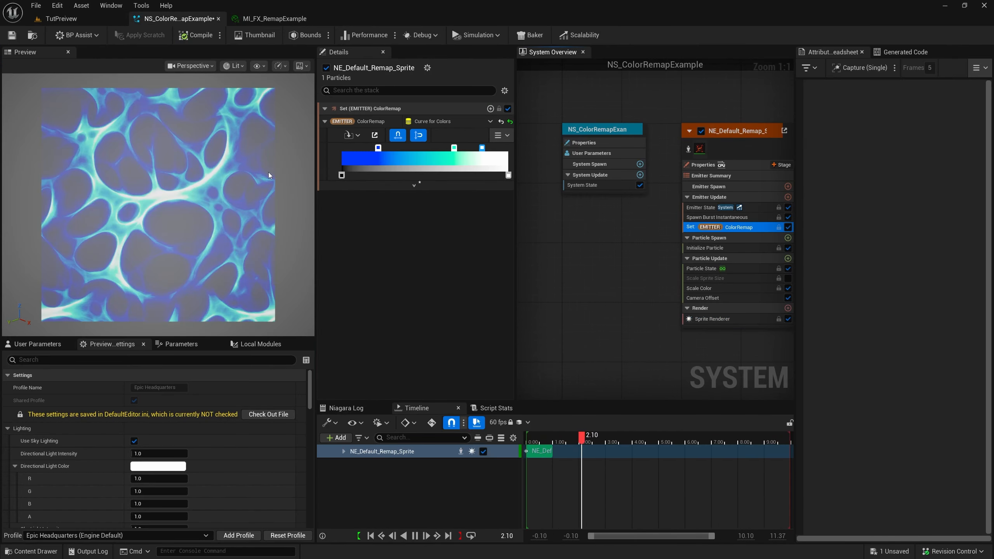
drag(378, 149, 325, 146)
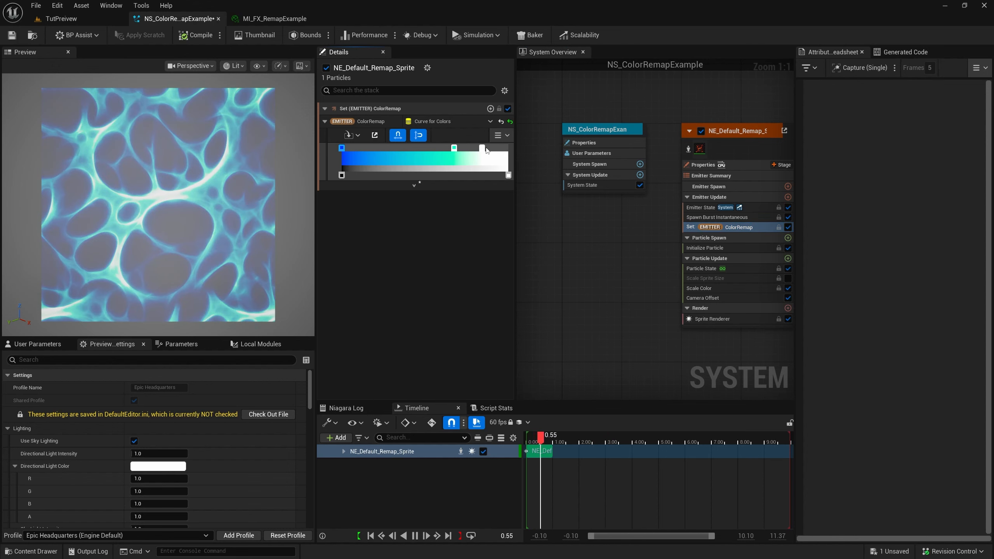
drag(481, 149, 525, 151)
Add a stop with opacity 1 at the gradient's start and shift the transparent stop to about one fifth along
drag(342, 179, 418, 176)
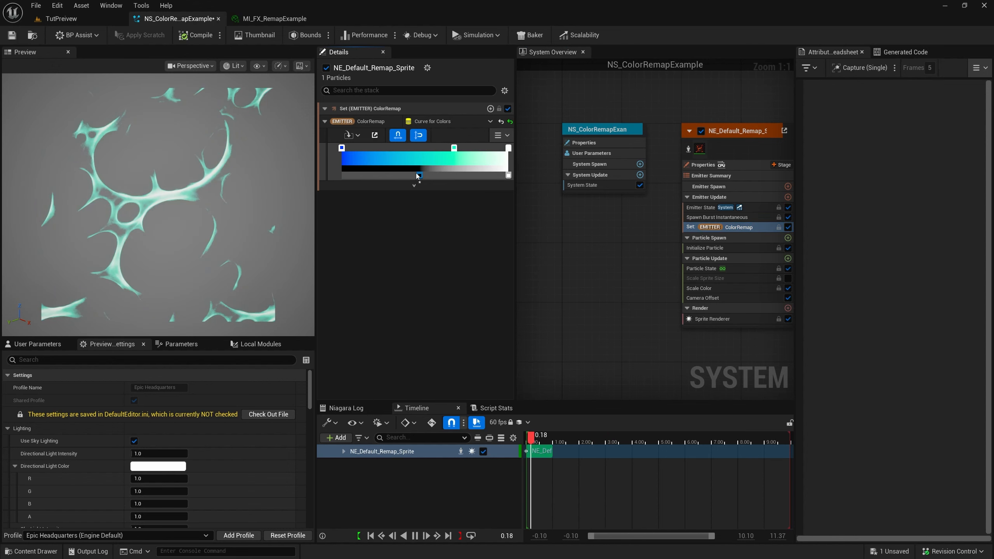
double_click(391, 175)
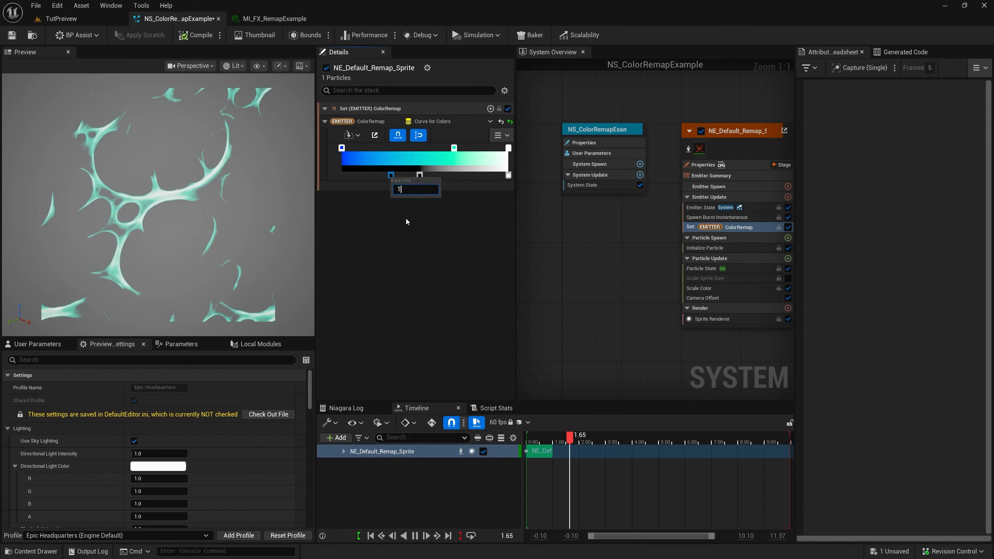
key(Return)
drag(391, 176, 342, 177)
drag(419, 176, 375, 177)
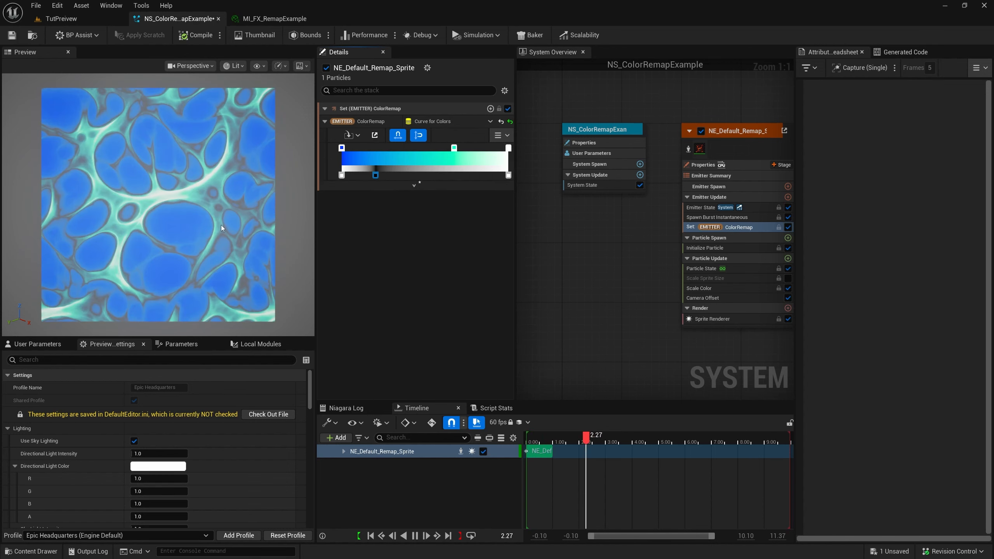
Delete the opaque stop at the start of the opacity gradient and move the transparent stop back there
click(341, 176)
key(Delete)
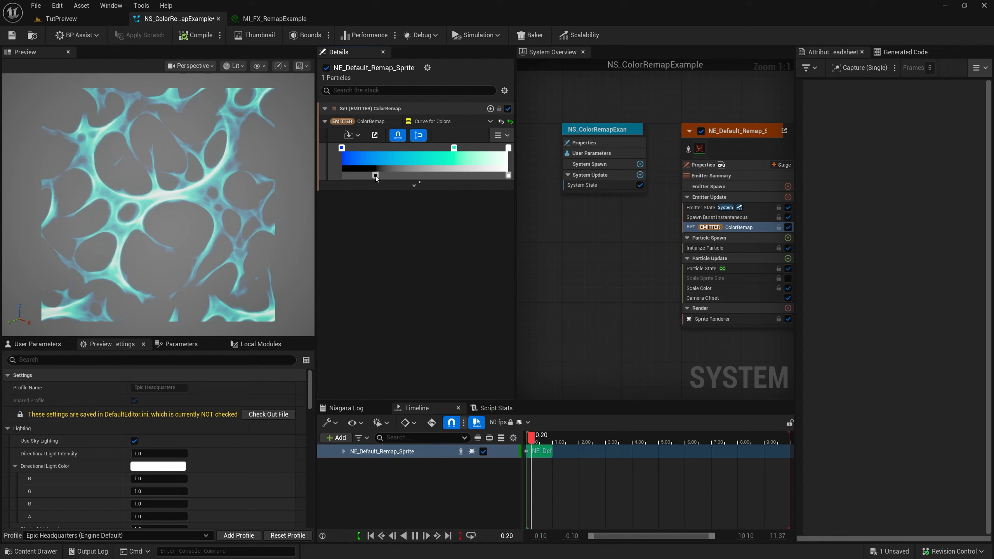
drag(375, 176, 341, 177)
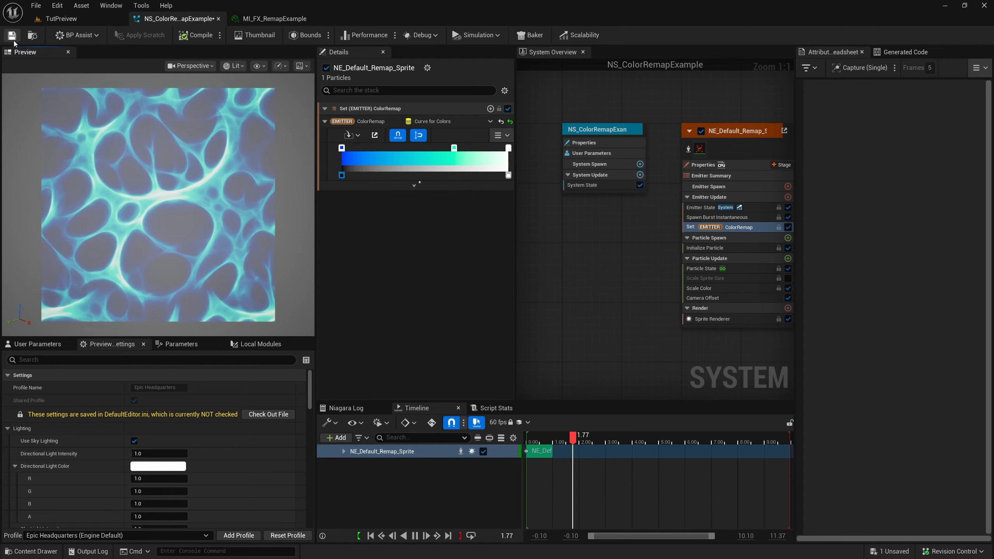
Create a Niagara System named NS_ColorRemap in the Tutorials/ColorRemap folder and open it
click(60, 18)
right_click(365, 449)
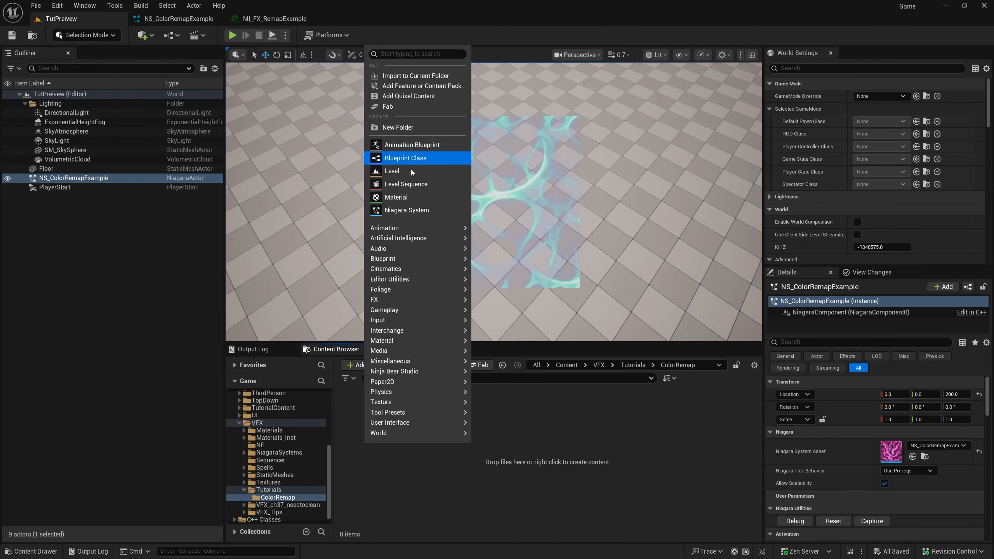
click(414, 211)
click(290, 417)
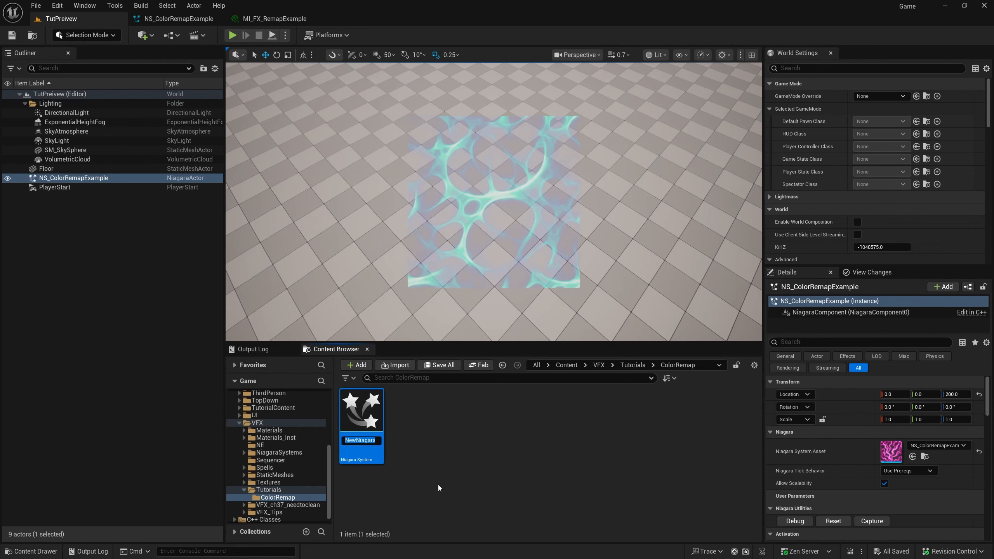
text(NS_)
text(ColorRe)
text(map)
key(Return)
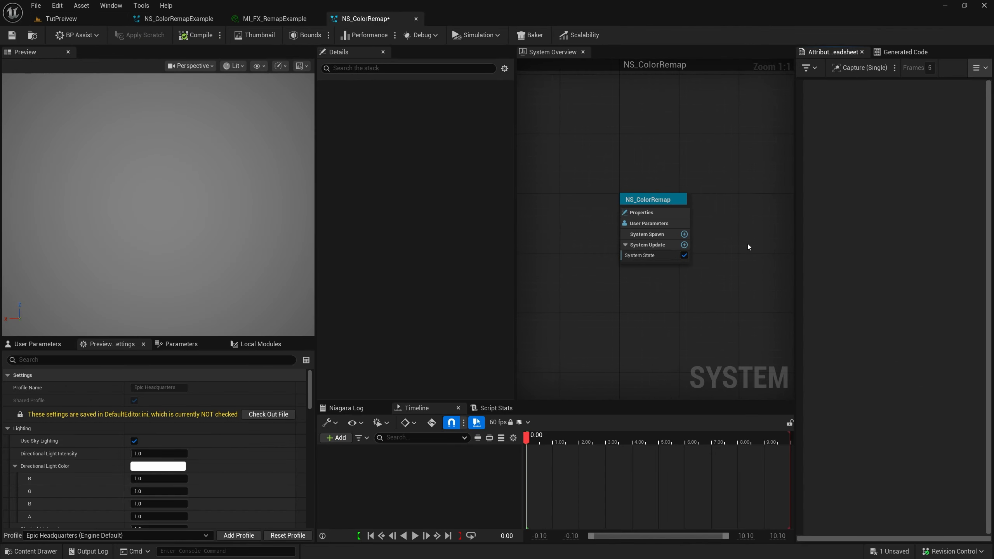
Add an emitter to NS_ColorRemap based on the SingleLoopingParticle template
drag(516, 224, 501, 224)
right_drag(684, 250, 640, 227)
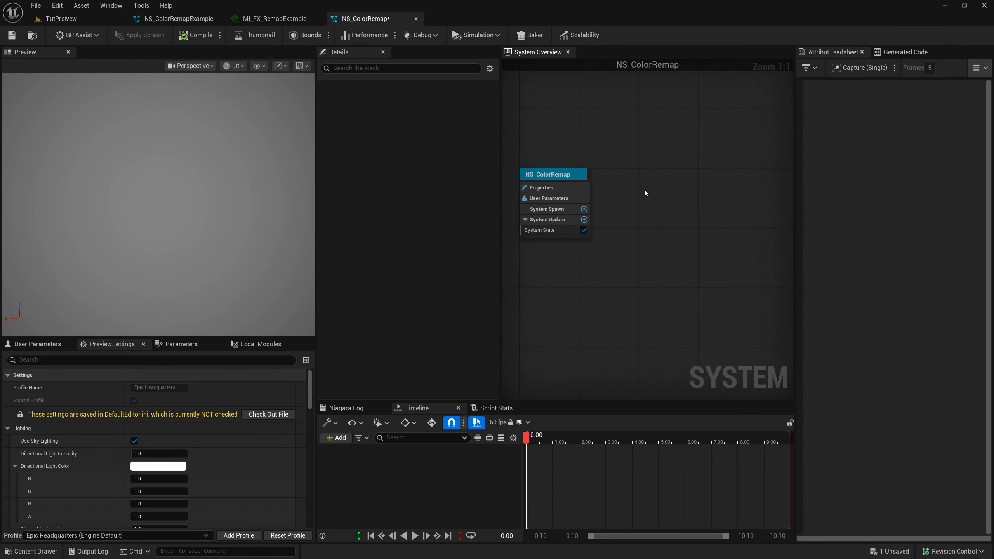
key(e)
click(337, 362)
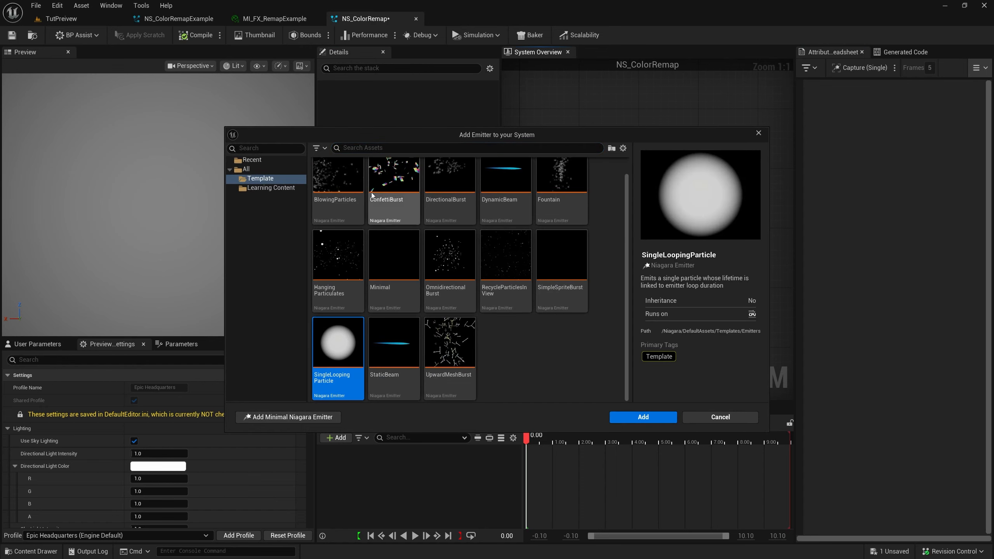
click(635, 419)
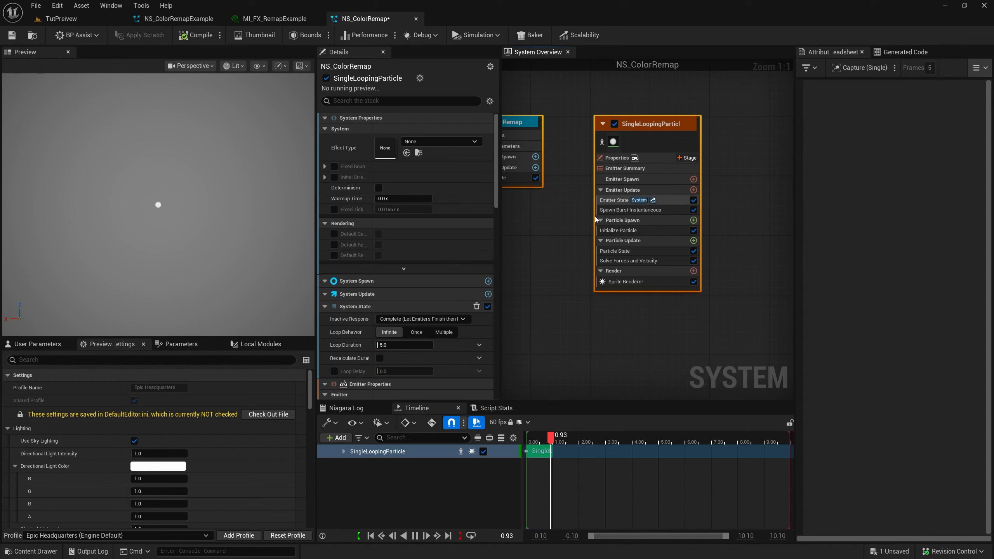
Set the uniform sprite size in the emitter's Initialize Particle module to 200
click(653, 228)
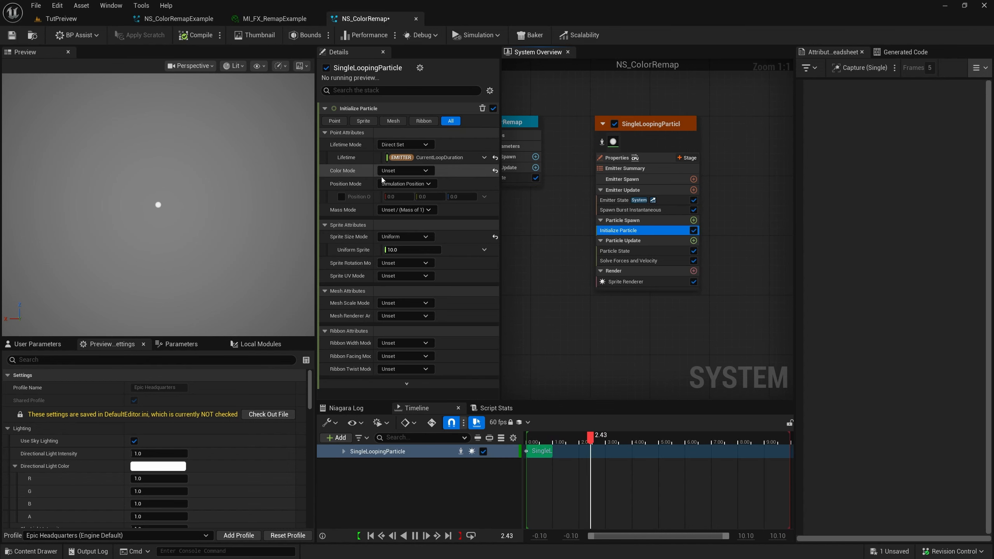
click(407, 250)
text(100)
key(Return)
text(200)
key(Return)
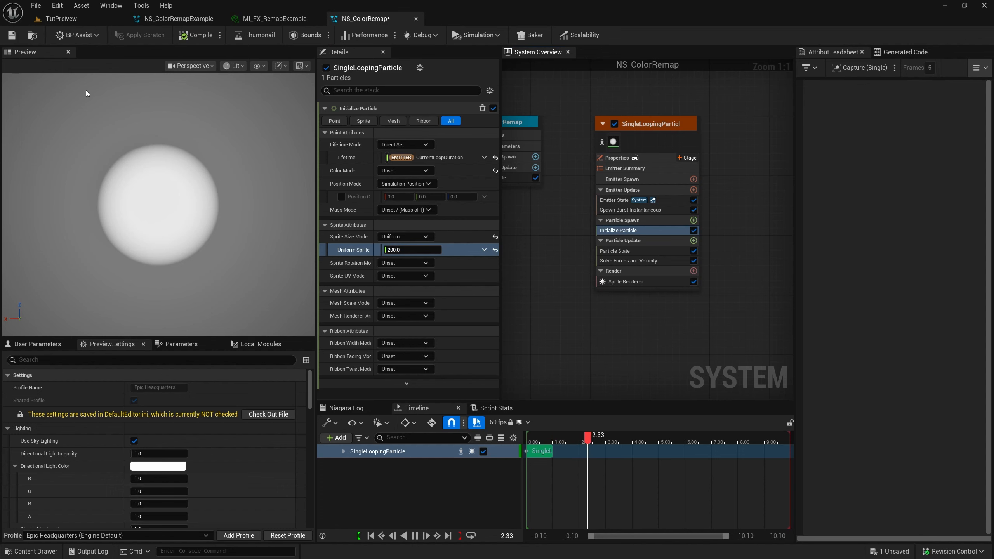
Create a material named M_ColorRemap in the ColorRemap folder and open it for editing
click(66, 17)
right_click(424, 426)
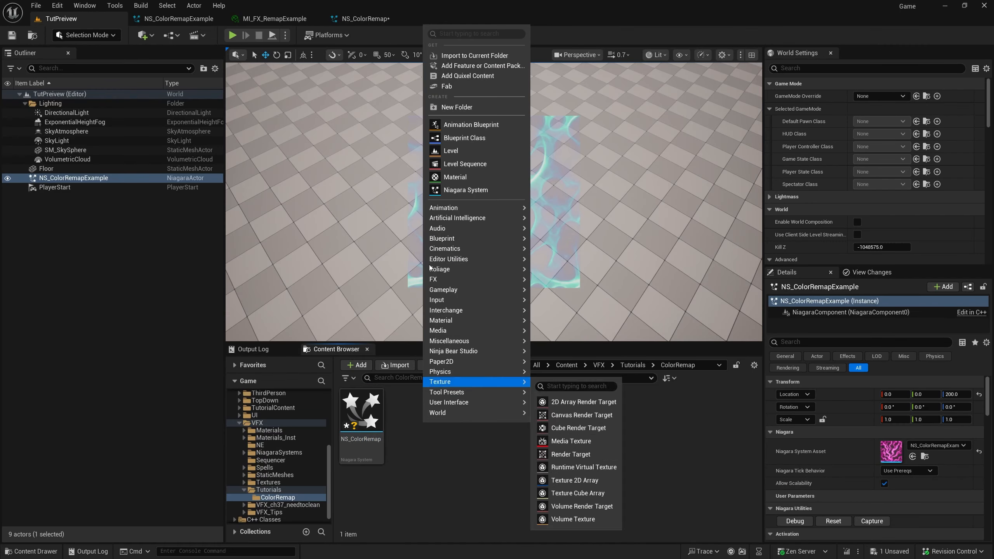
click(447, 177)
click(497, 468)
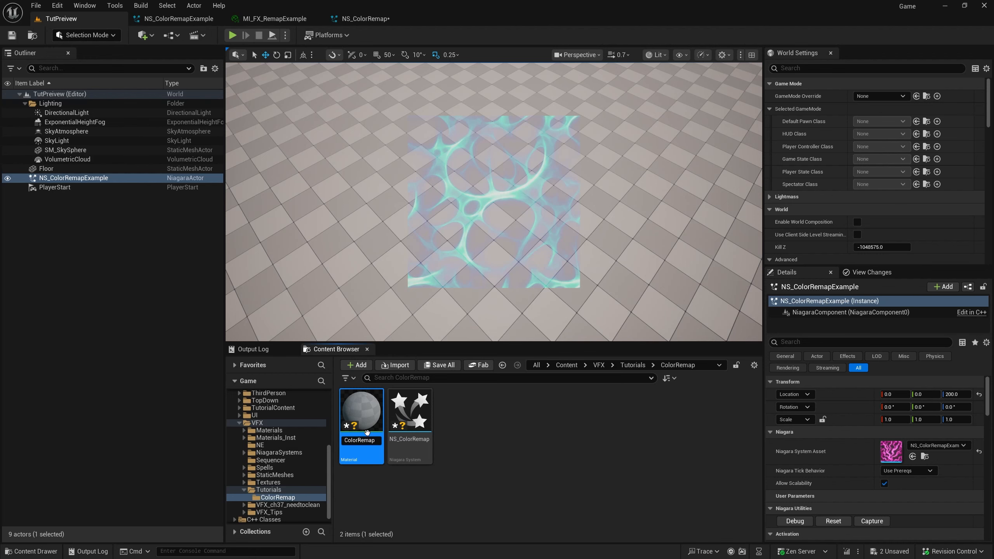
key(Return)
double_click(356, 415)
Add two Texture Sample nodes side by side in front of the M_ColorRemap material output node
drag(259, 110, 246, 146)
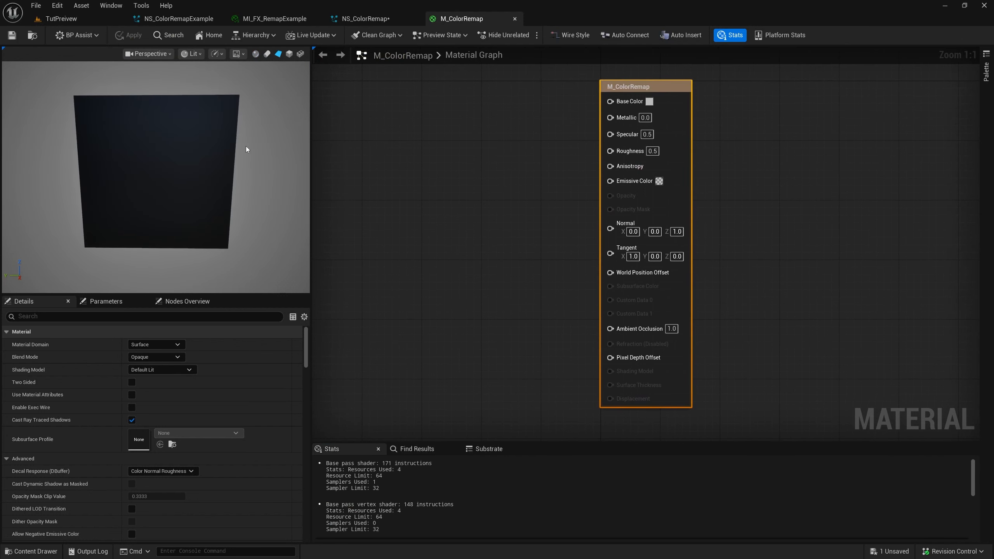
right_drag(326, 127, 462, 170)
key(t)
click(366, 126)
key(t)
click(538, 129)
right_drag(486, 238, 589, 233)
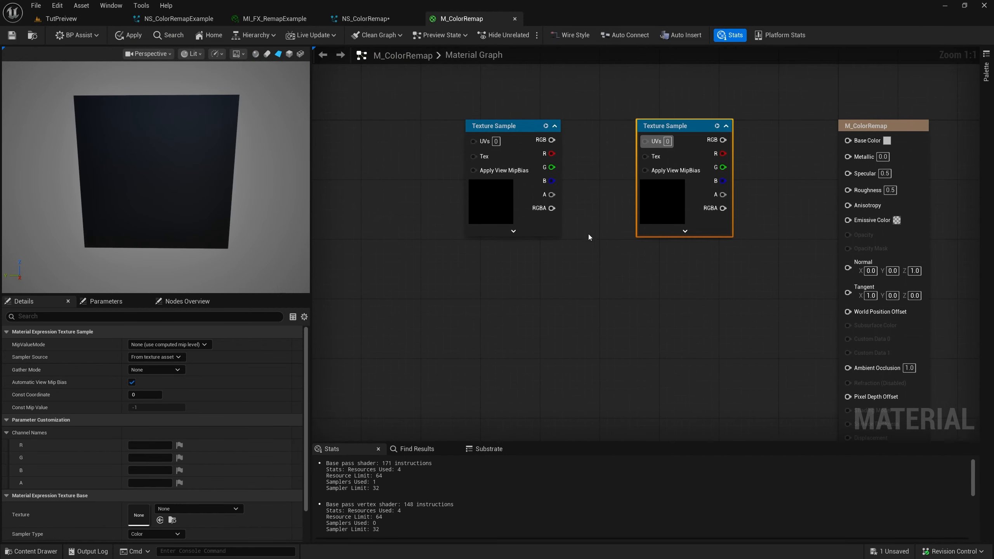
drag(556, 249, 612, 219)
click(595, 258)
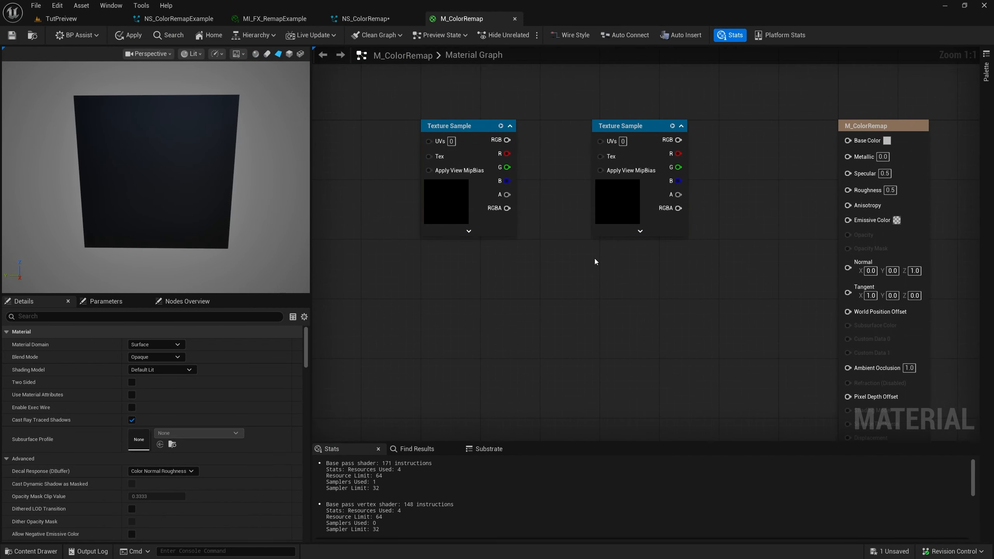
Convert both Texture Samples to parameters, naming the one nearer the output node ColorRemap and the other GreyscaleBase
click(619, 212)
drag(443, 284, 625, 213)
right_click(626, 213)
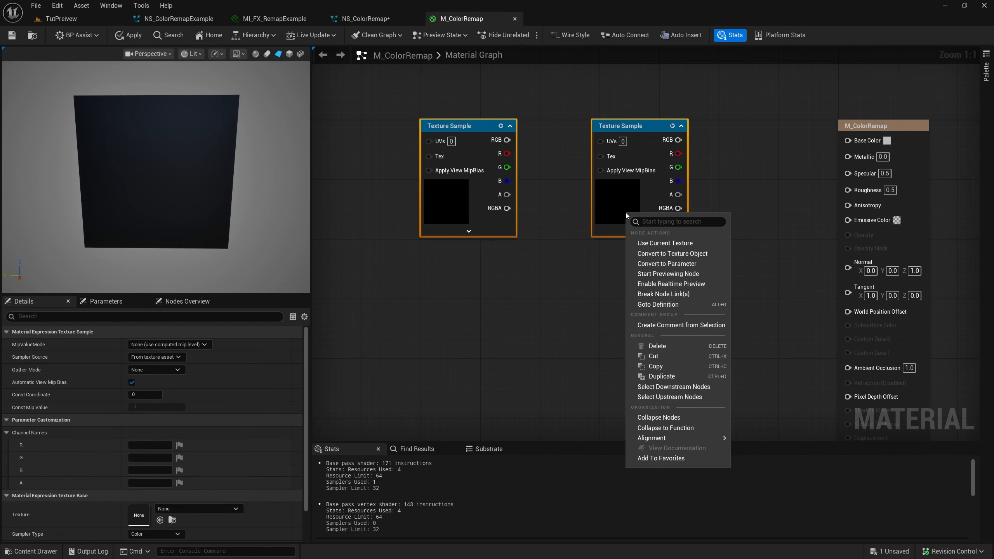
click(656, 267)
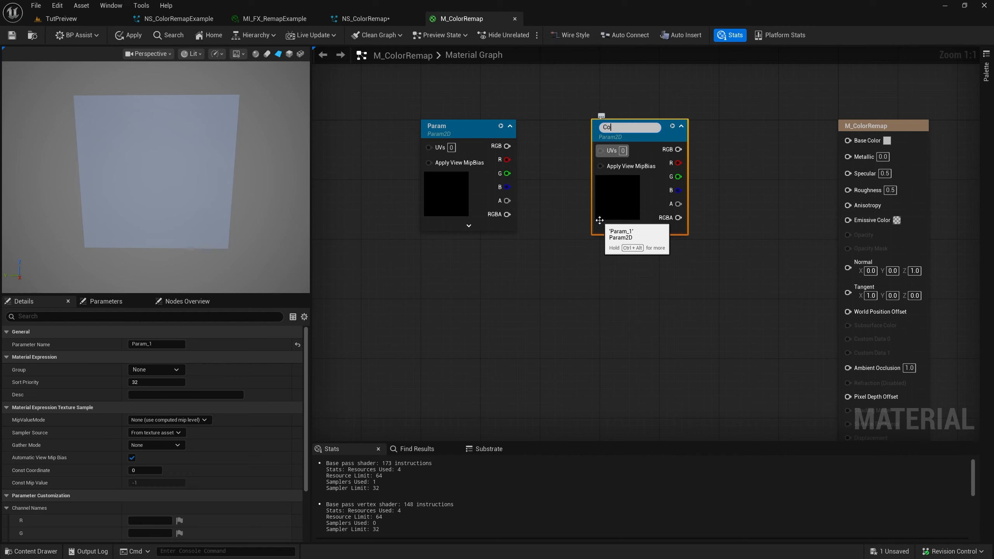
text(ColorRemap)
key(Return)
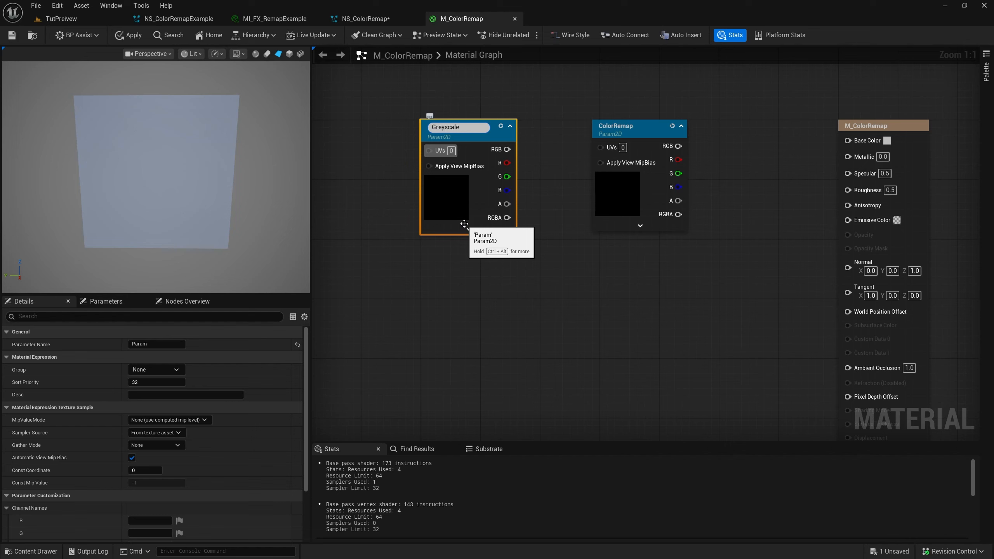
text(GreyscaleBase)
key(Return)
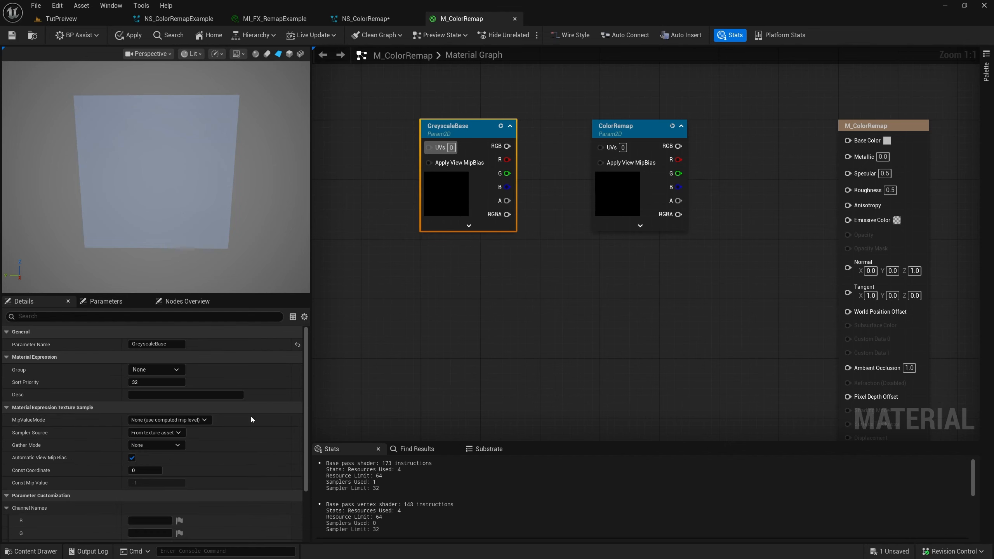
Assign the noise texture T_VFX_Noise_Voronoi_18 to the GreyscaleBase parameter
scroll(184, 481, down, 4)
click(179, 496)
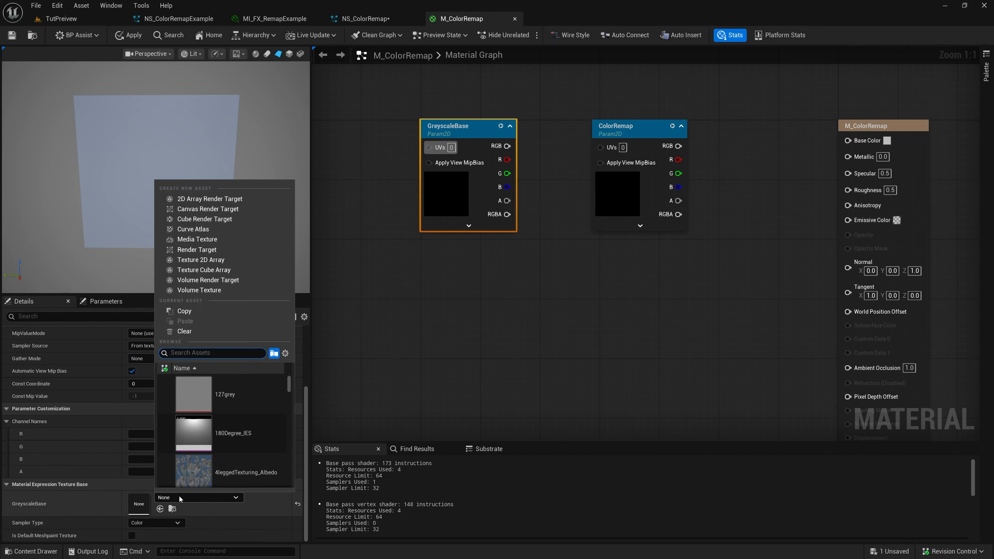
text(nois vfx)
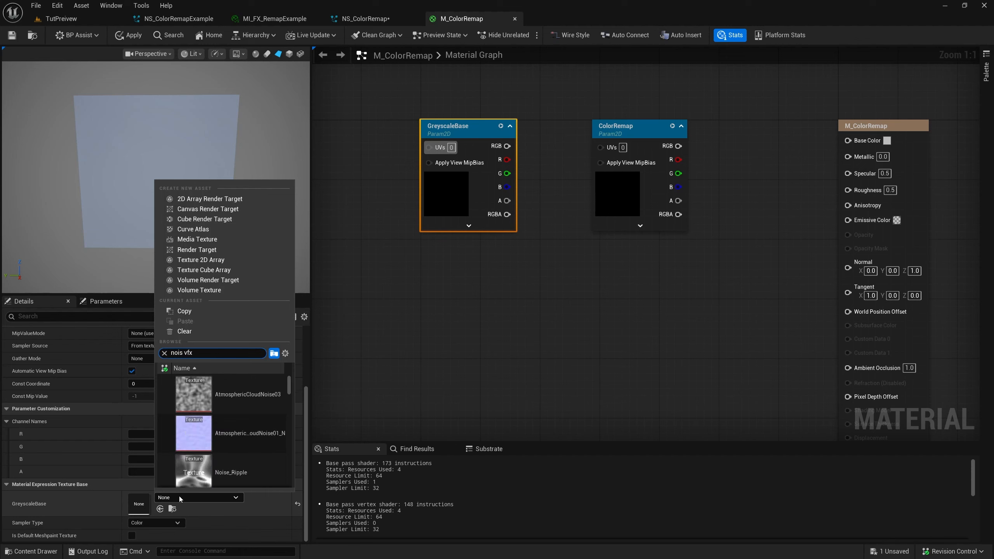
text( shar)
scroll(222, 407, down, 3)
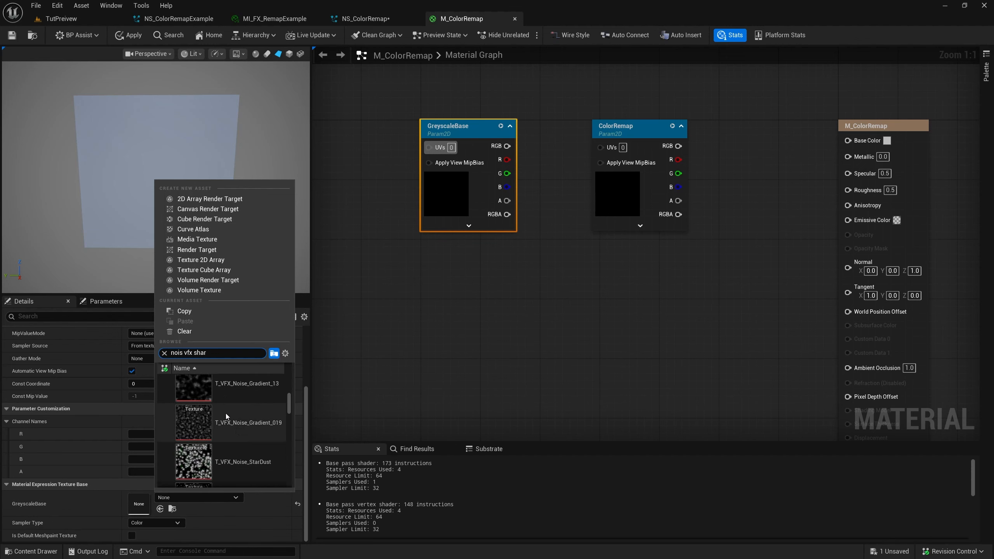
scroll(235, 428, down, 10)
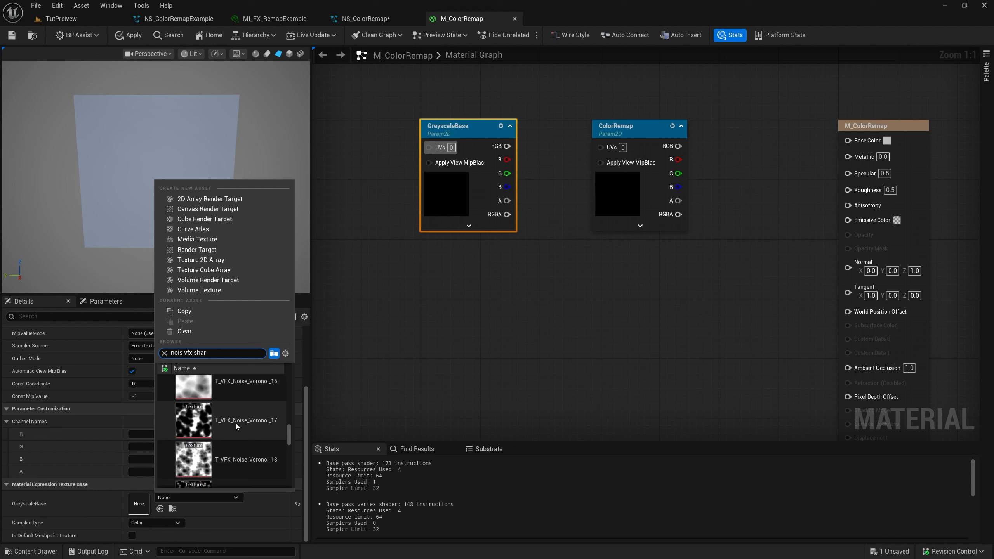
click(235, 431)
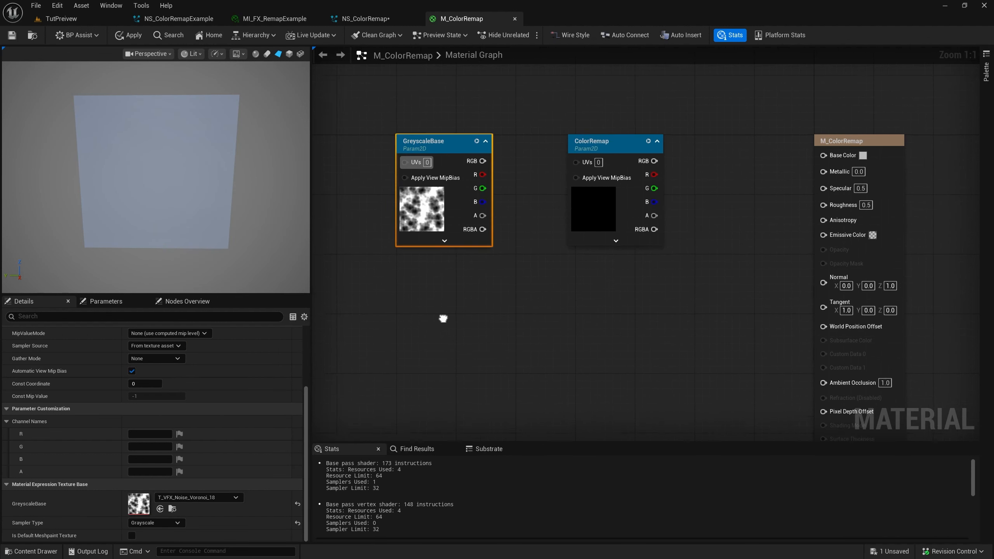
Assign the T_VFX_Remap texture to the ColorRemap parameter and open that texture for viewing
right_drag(517, 294, 452, 293)
click(476, 165)
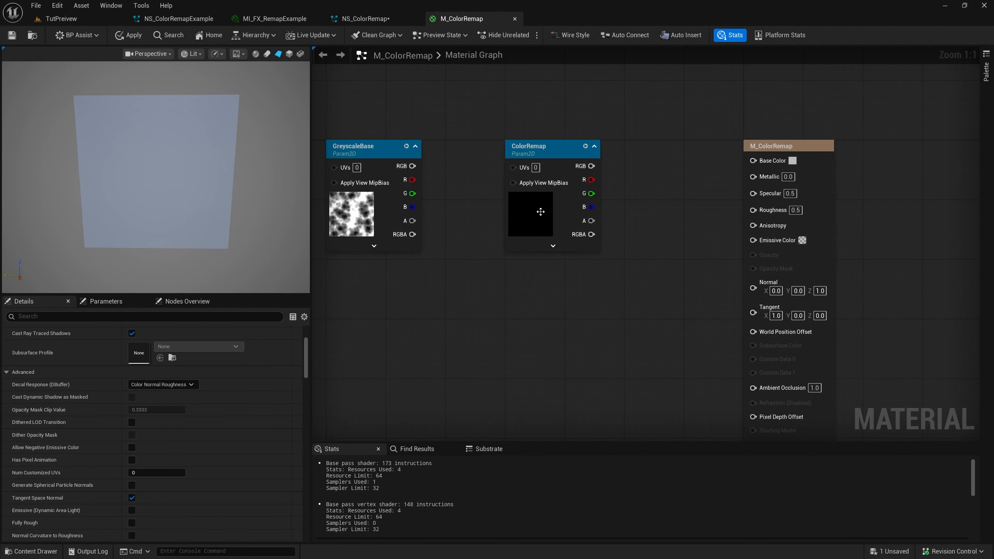
click(536, 168)
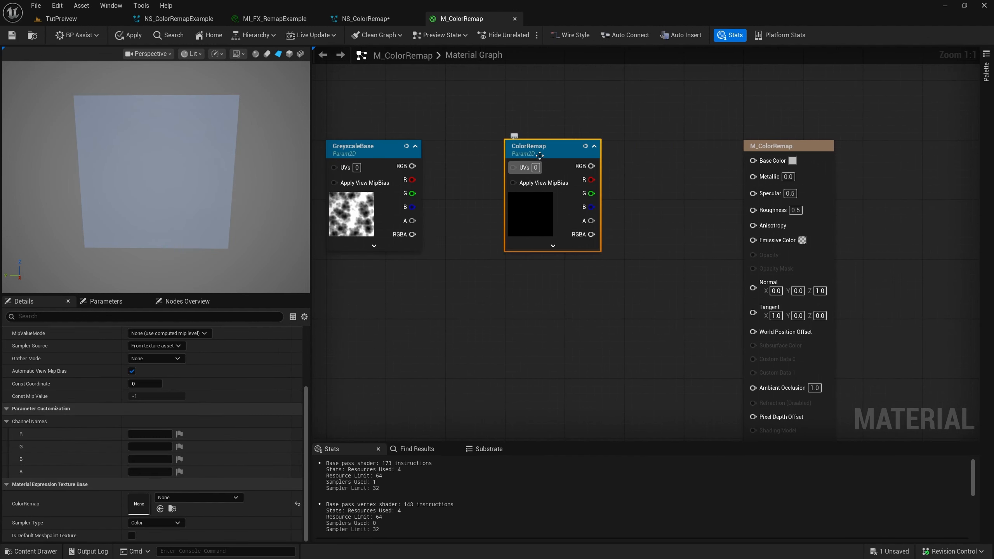
click(182, 497)
text(remap)
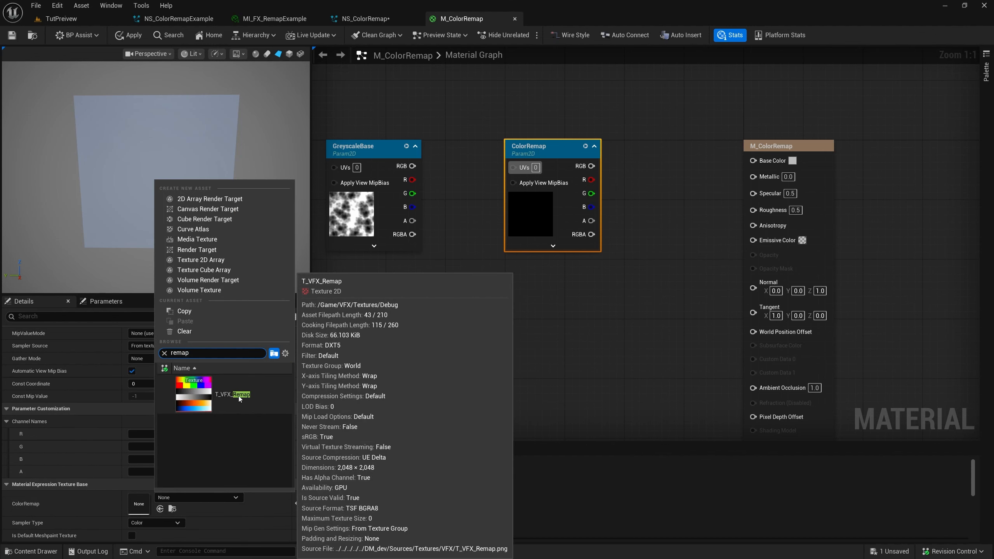
click(242, 395)
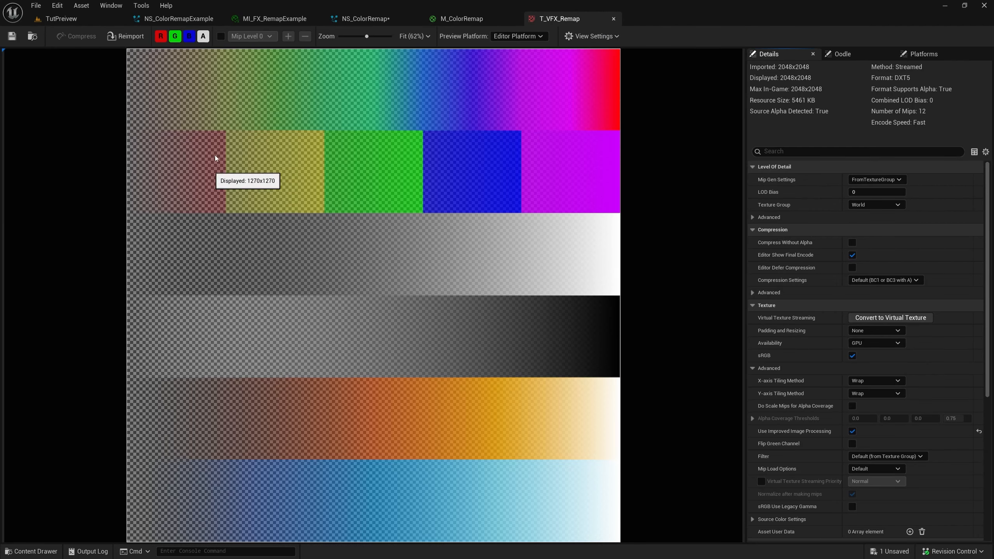
Examine the alpha channel of T_VFX_Remap on its own, and the RGB channels without alpha
click(190, 38)
click(176, 38)
click(163, 38)
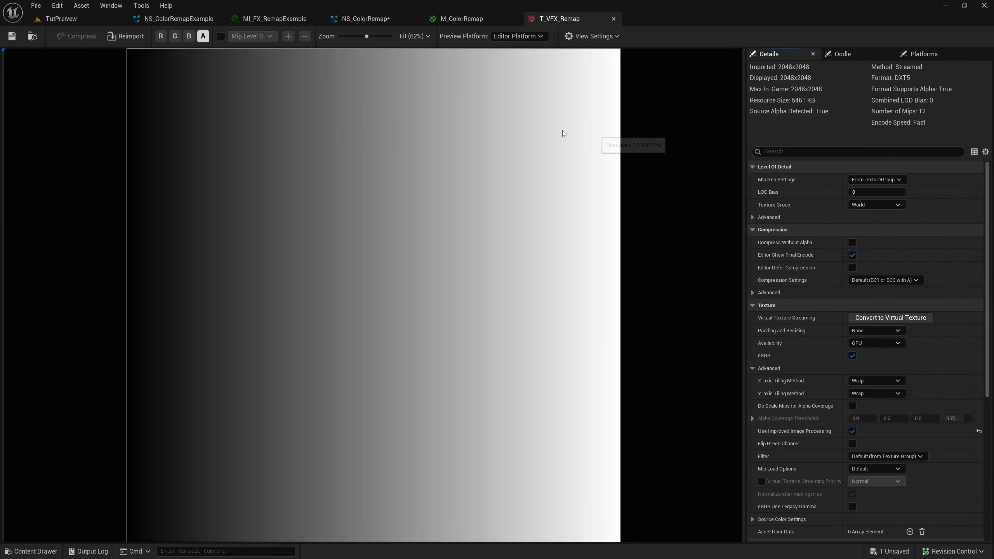
click(160, 36)
click(189, 36)
click(175, 38)
click(203, 36)
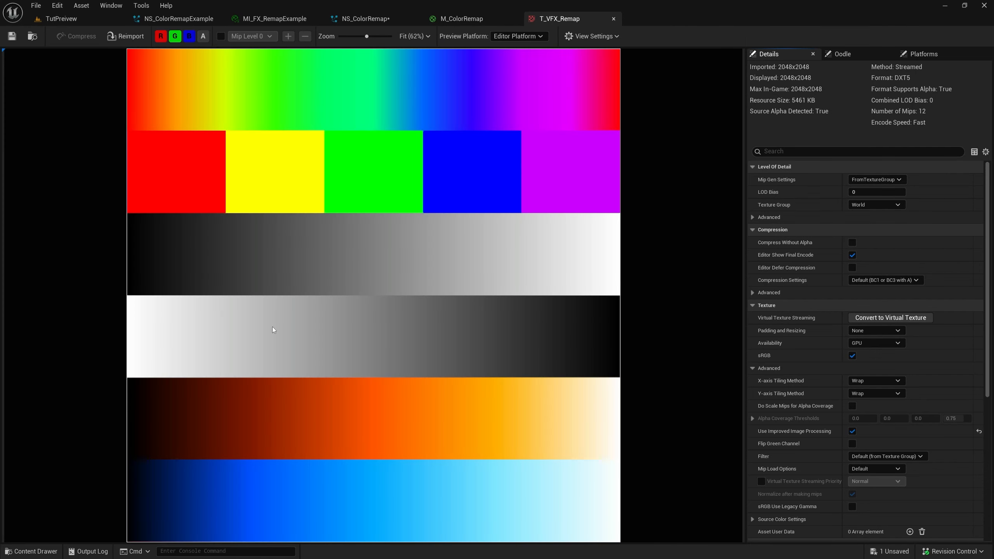
Return to the M_ColorRemap graph and move the GreyscaleBase node farther from ColorRemap to make room between them
scroll(272, 328, down, 1)
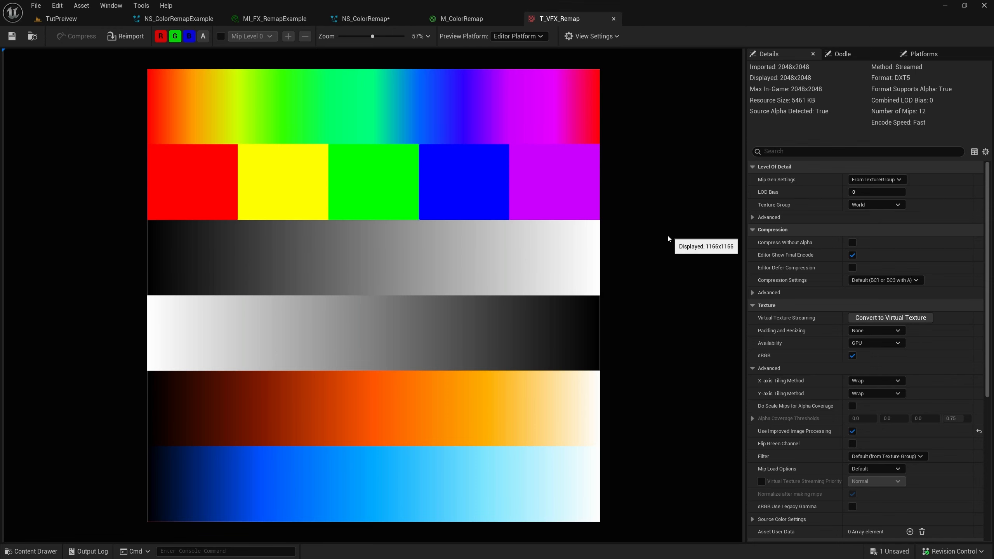
click(461, 18)
click(500, 266)
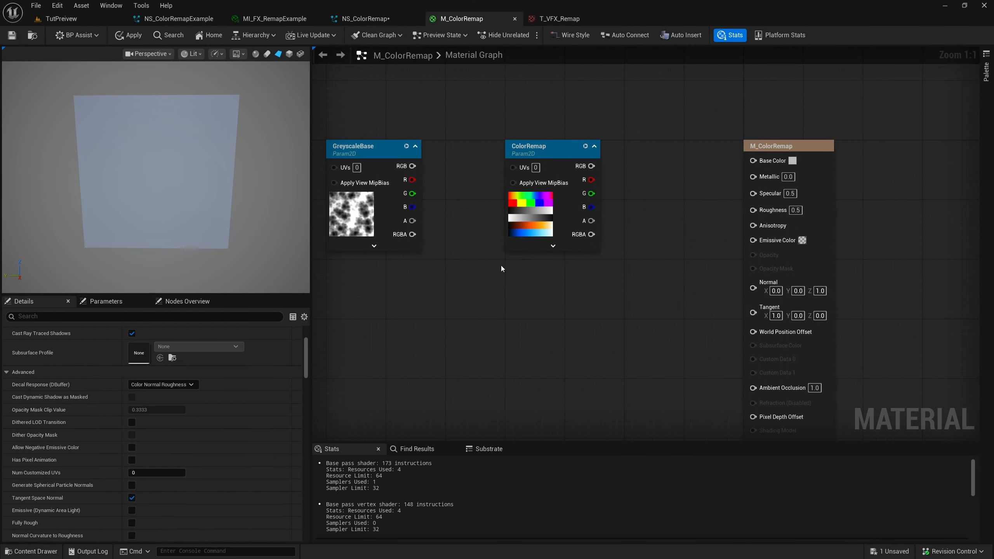
right_drag(531, 224, 549, 196)
right_click(477, 286)
click(439, 289)
right_drag(439, 255, 569, 277)
drag(521, 212, 462, 212)
right_drag(549, 162, 479, 159)
click(478, 160)
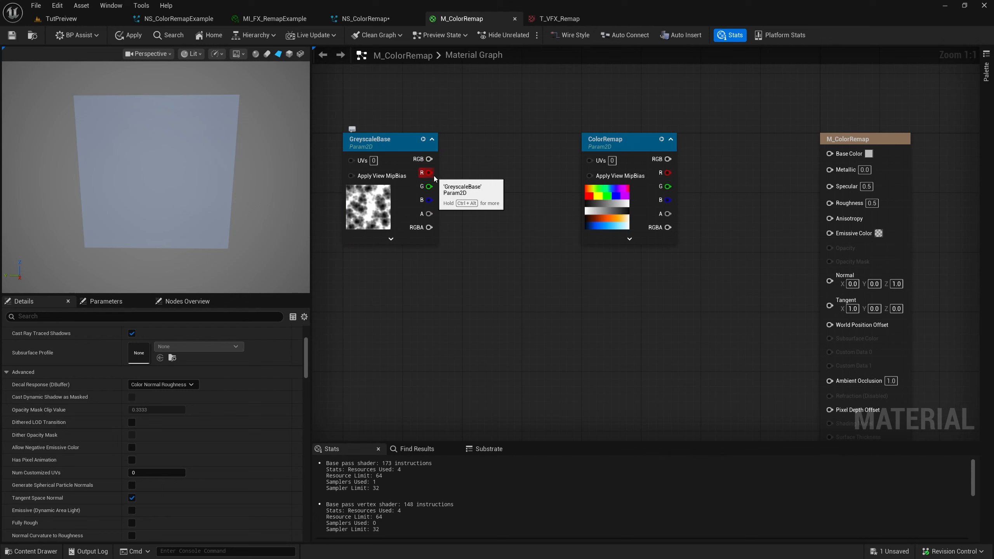
Add an AppendVector node after GreyscaleBase with its A input fed by GreyscaleBase's R output
drag(430, 172, 487, 187)
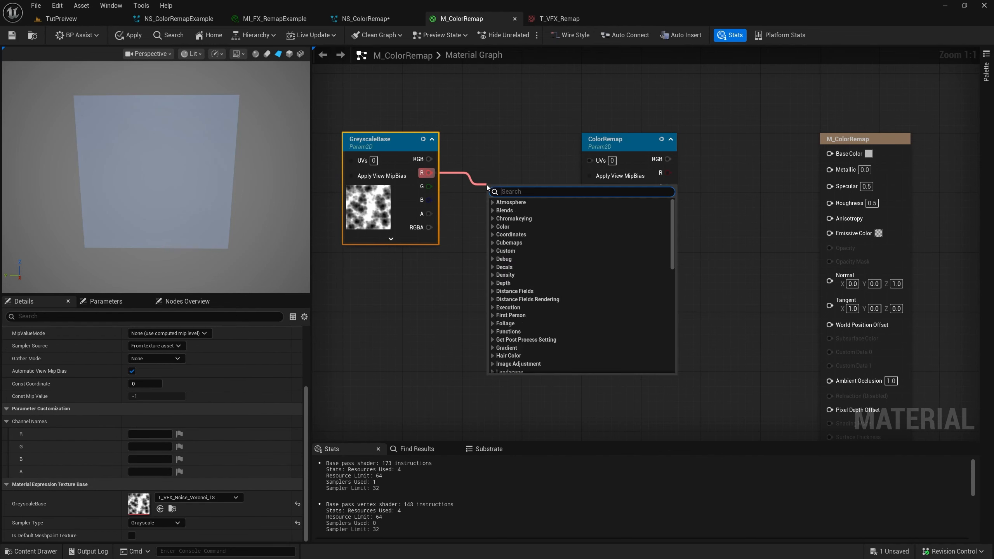
text(appen)
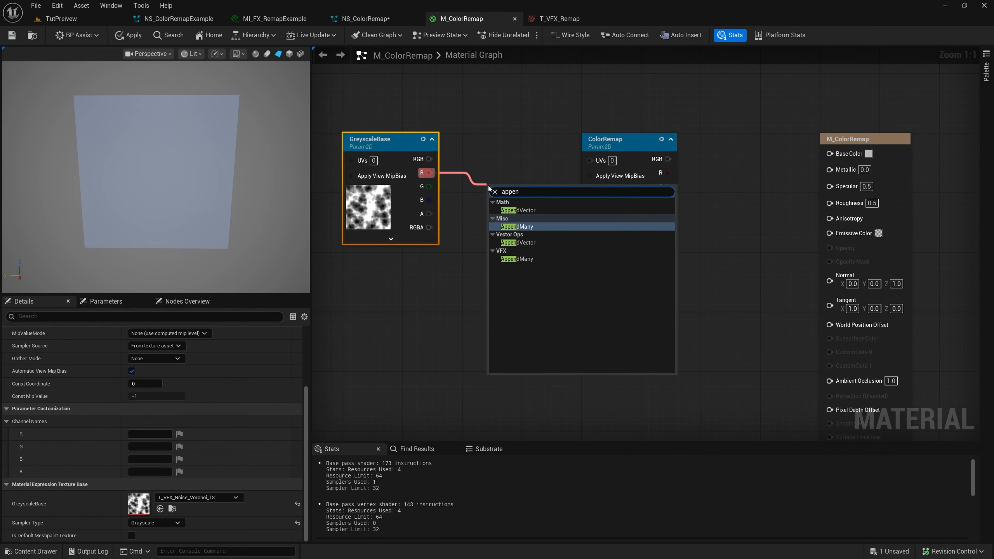
click(517, 211)
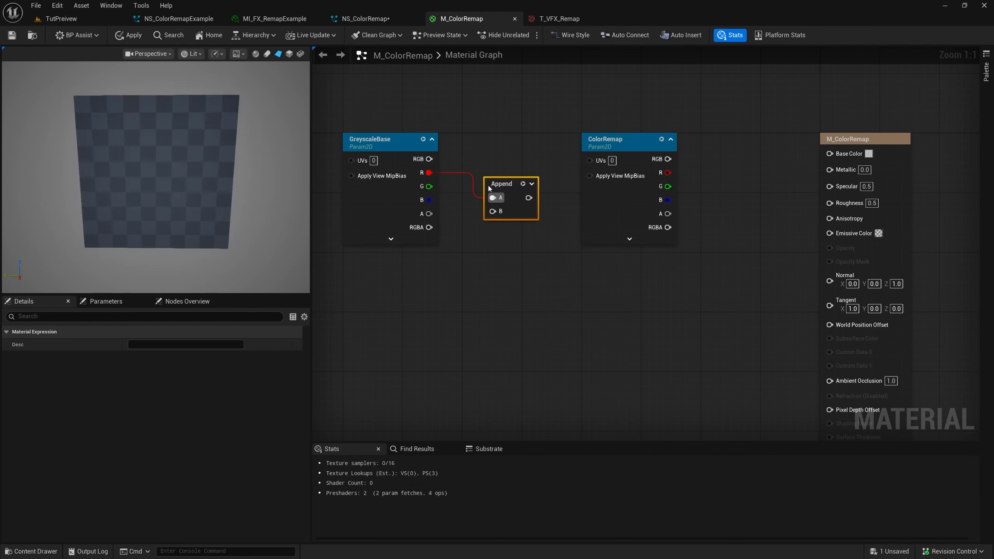
Feed a constant of 0 into the Append node's B input and connect the Append output to ColorRemap's UVs, aligning the nodes
click(383, 279)
drag(427, 288, 492, 212)
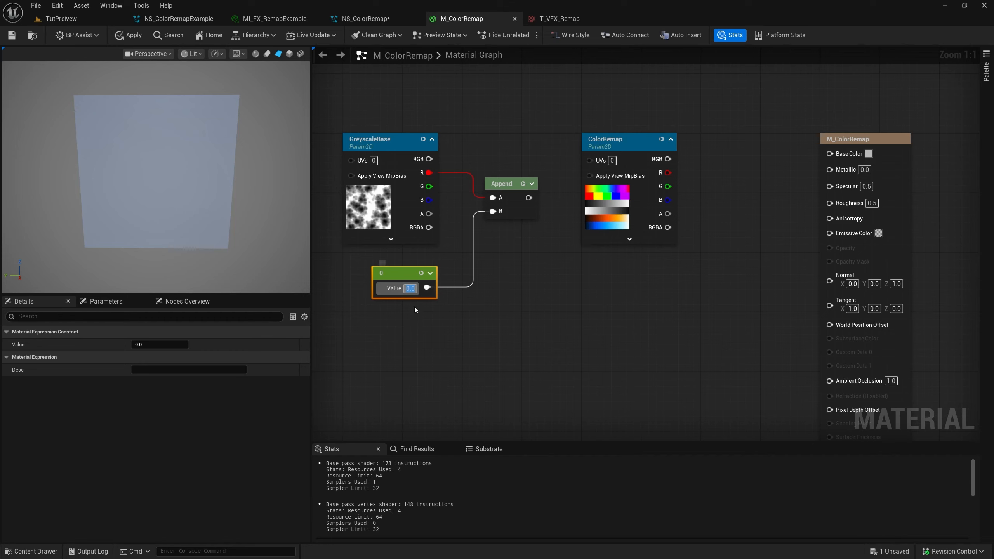
drag(528, 198, 593, 160)
drag(506, 194, 506, 157)
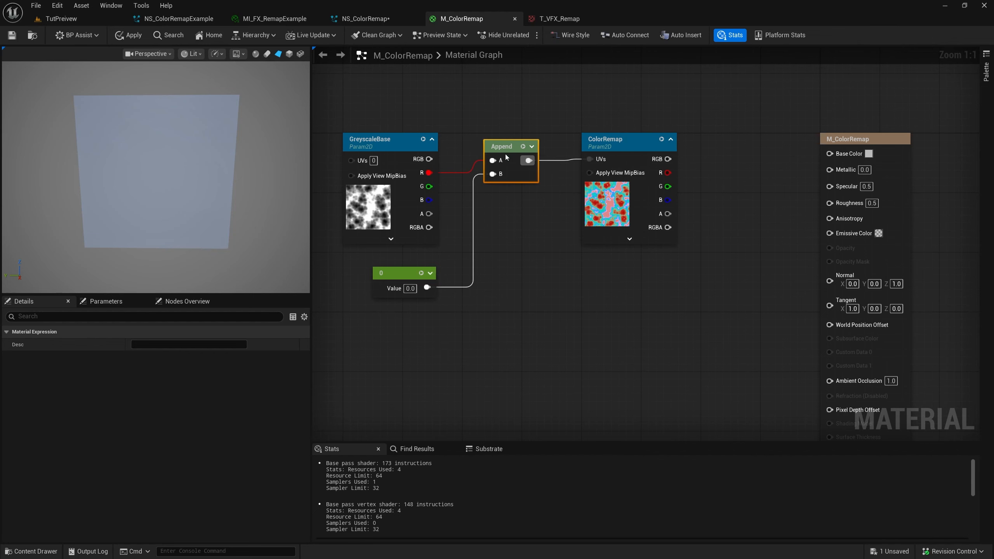
Set the material's shading model to Unlit and its blend mode to Translucent
right_drag(559, 197, 487, 198)
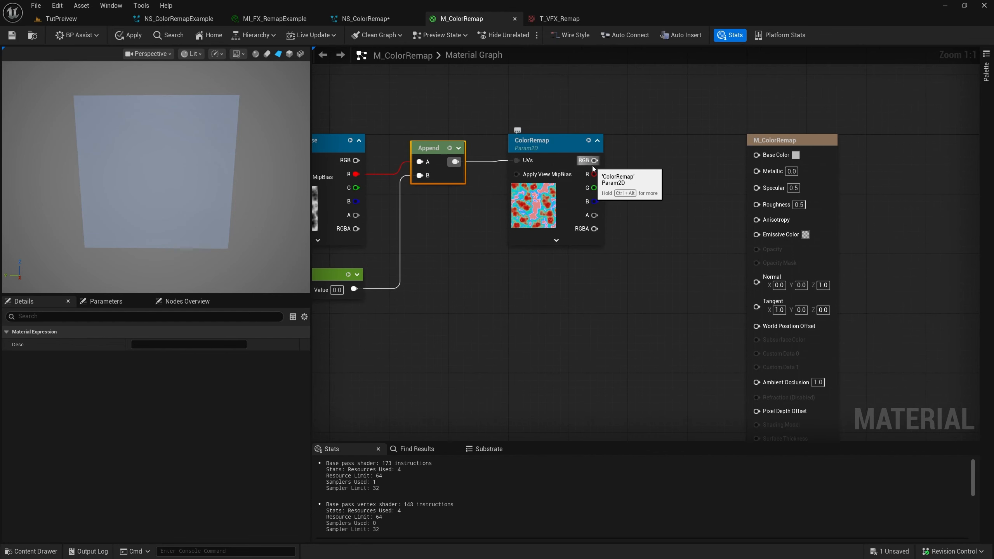
click(776, 243)
click(180, 370)
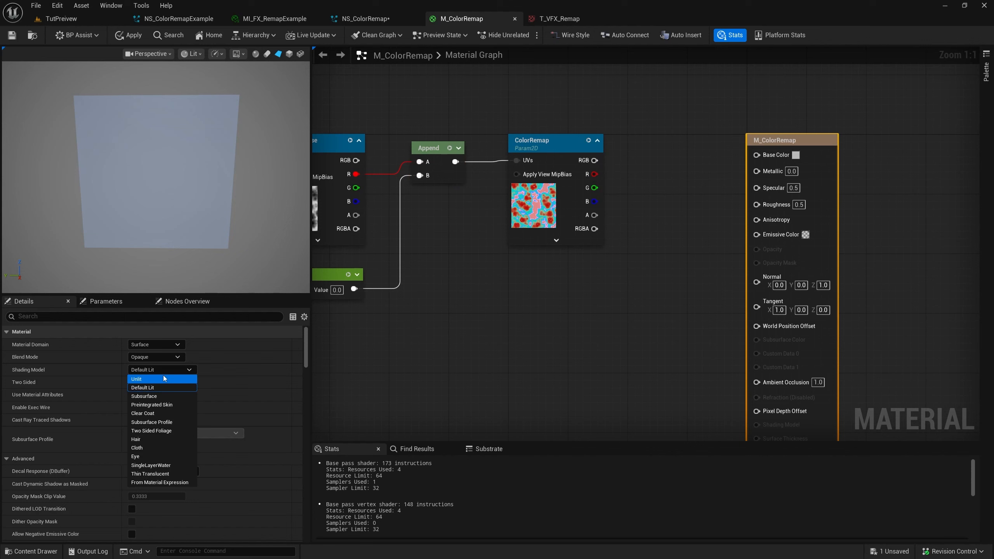
click(149, 379)
click(156, 357)
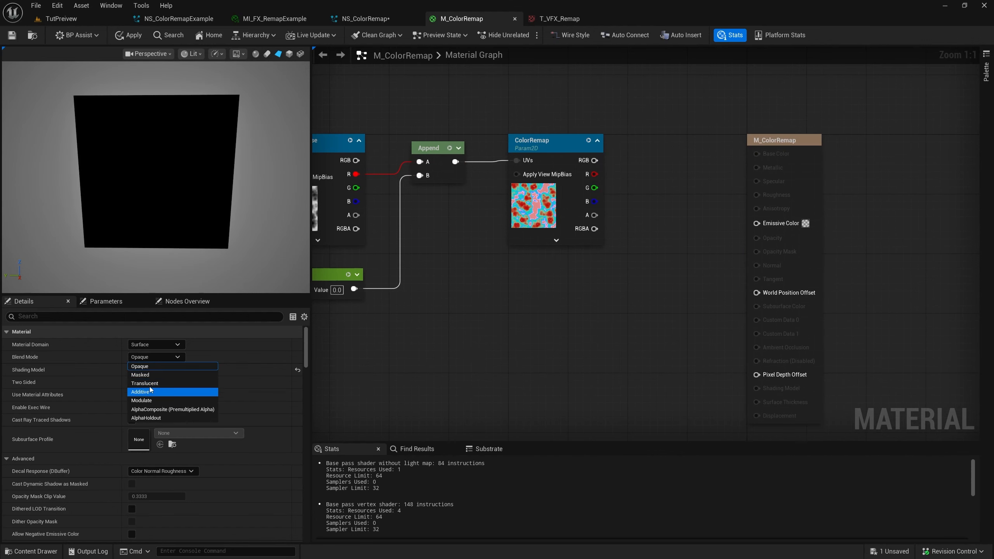
click(146, 383)
Connect ColorRemap's RGB output to Emissive Color and its A output to Opacity
drag(595, 160, 756, 223)
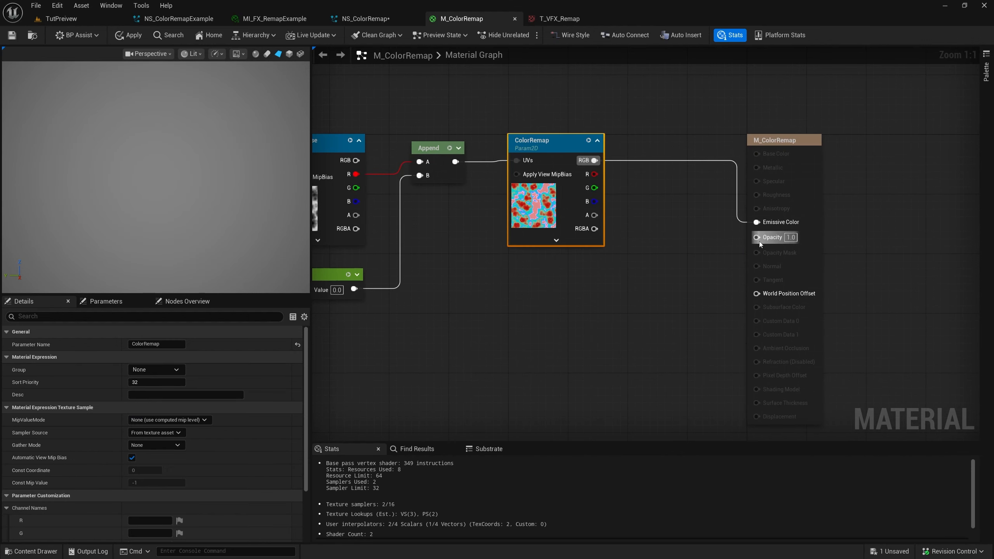
drag(594, 215, 757, 236)
right_drag(559, 288, 629, 288)
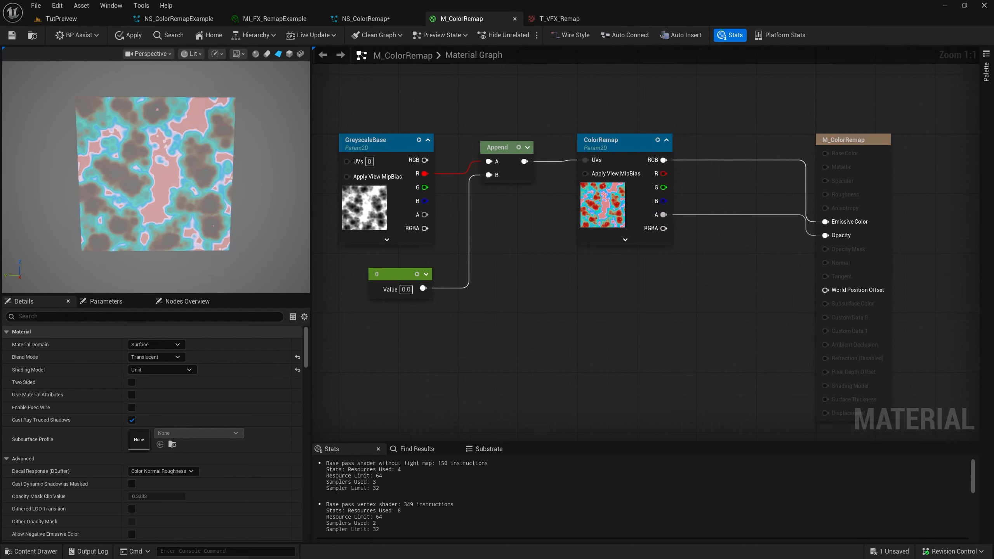
scroll(240, 212, down, 1)
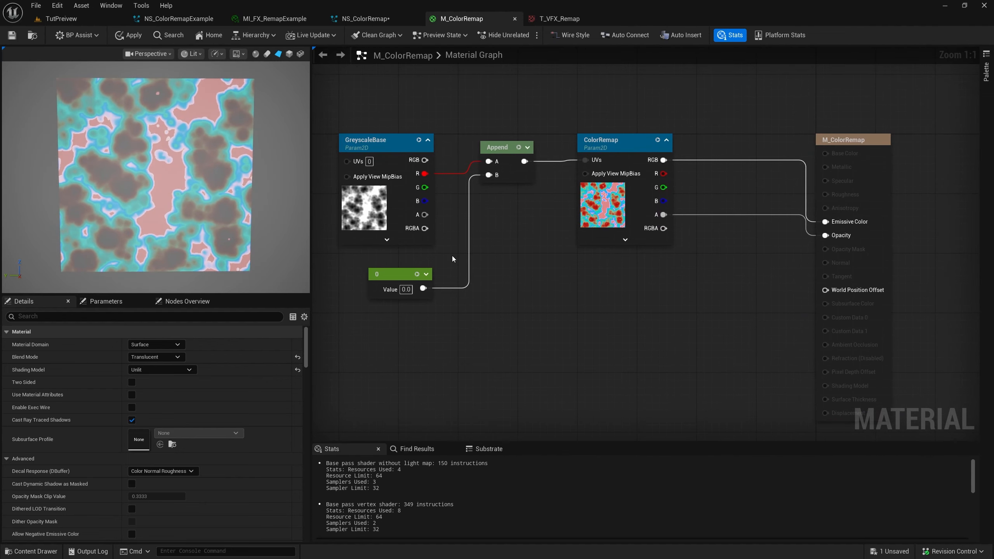
Check the gradient rows in T_VFX_Remap and set the constant on the Append node's B input to 0.7
click(386, 213)
click(595, 225)
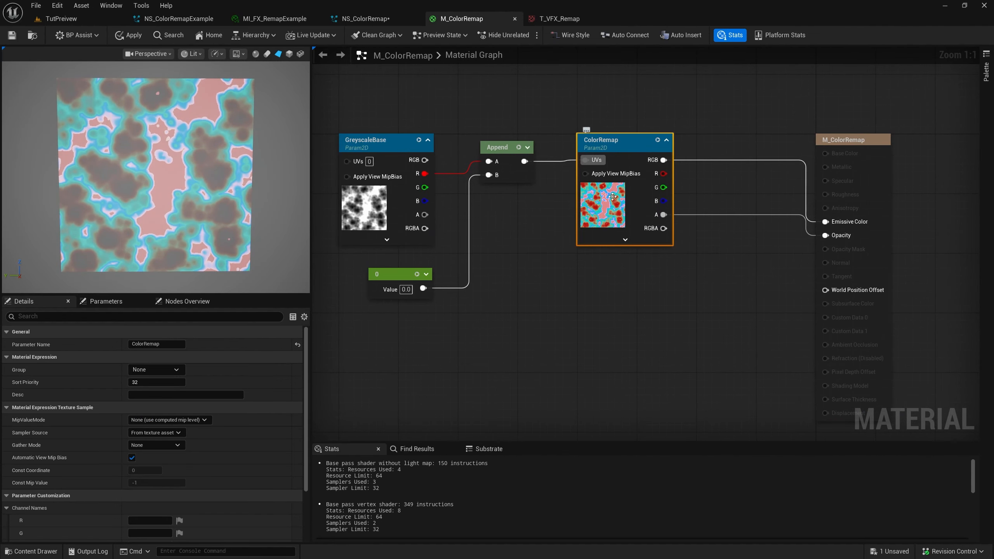
click(558, 19)
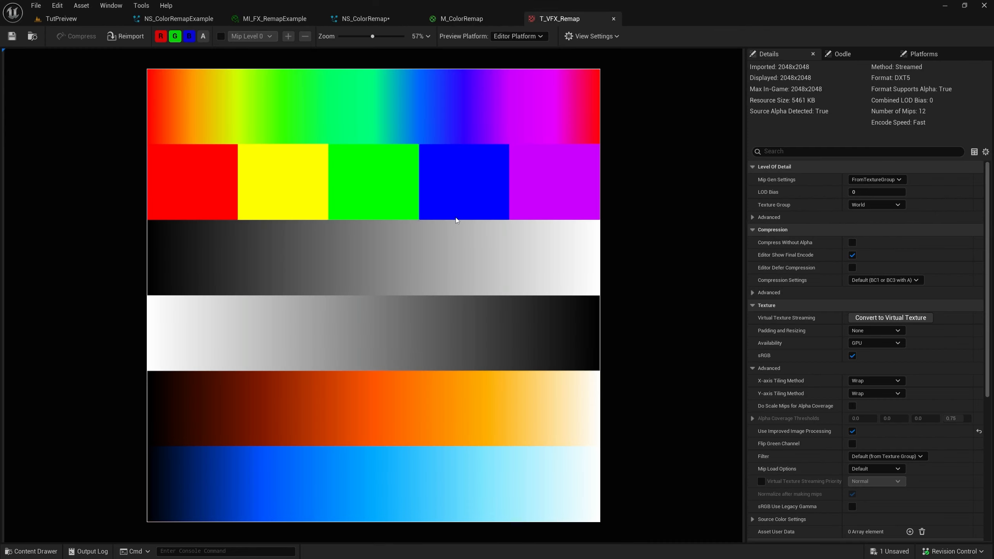
click(440, 20)
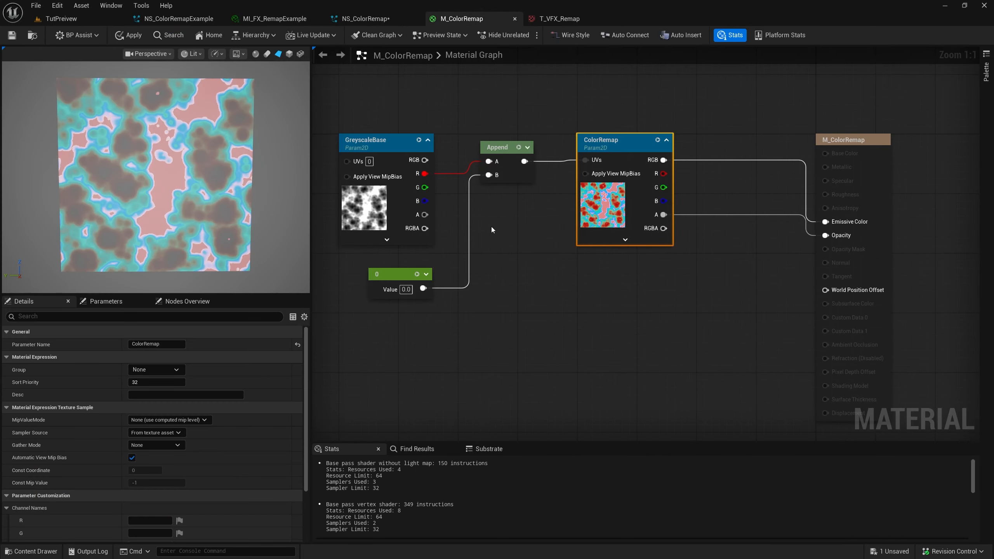
click(399, 279)
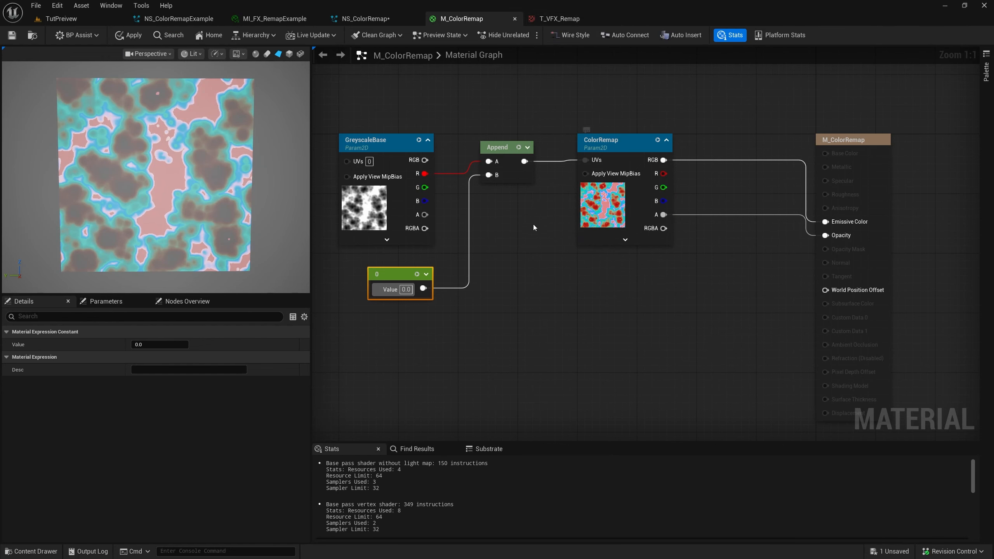
click(546, 20)
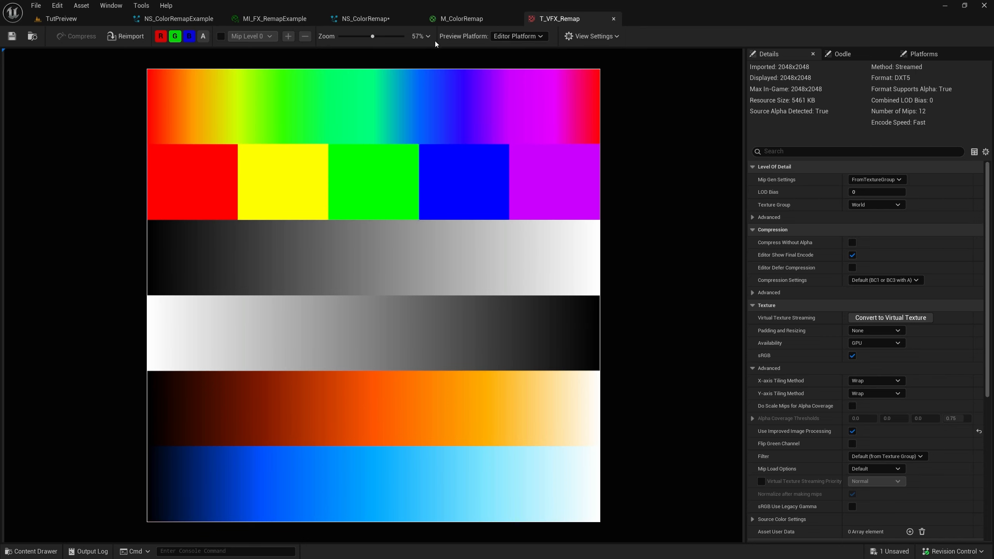
click(461, 18)
key(Return)
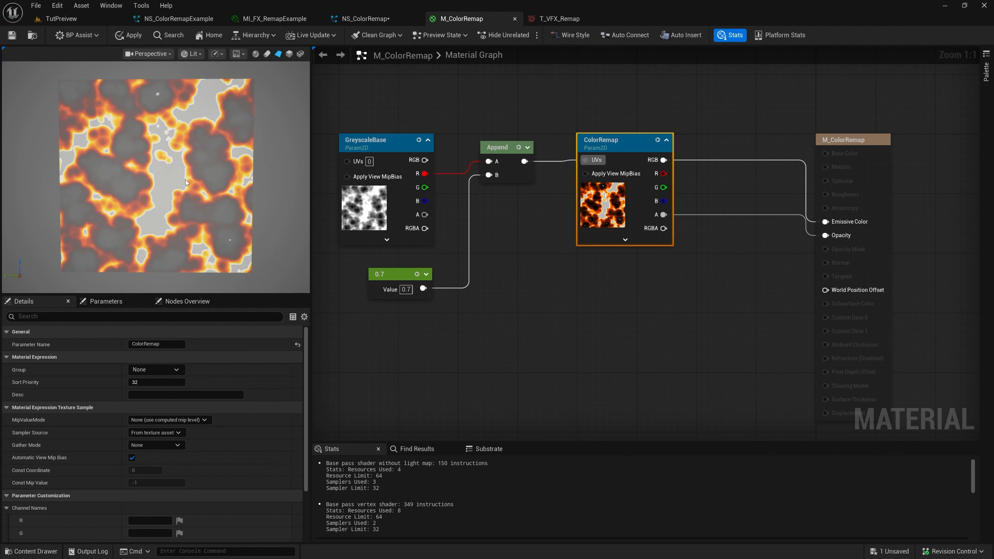
Move the material output node farther from ColorRemap and add a Particle Color node below ColorRemap
mouse_move(541, 235)
right_down()
mouse_move(523, 235)
mouse_move(524, 225)
right_up()
right_drag(681, 281, 592, 278)
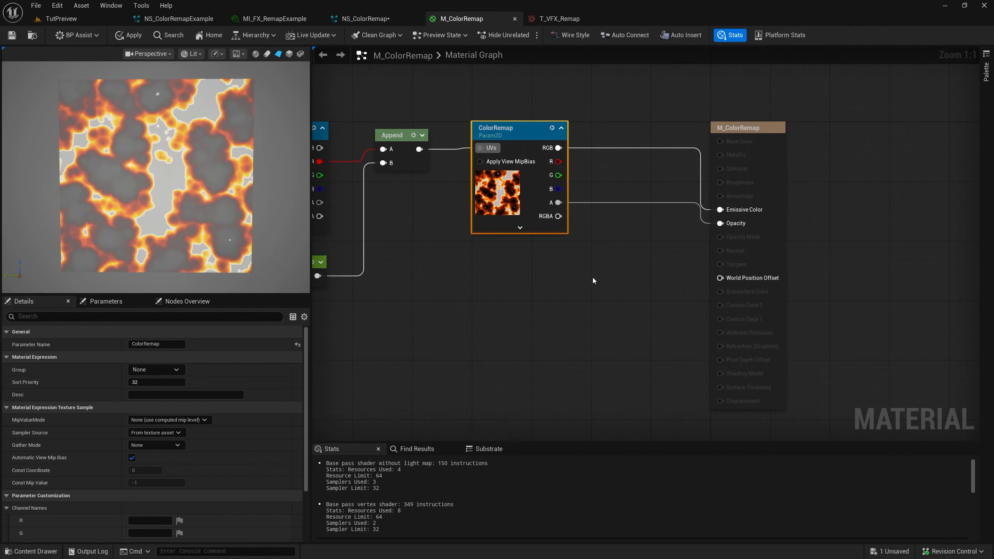
scroll(593, 277, down, 1)
drag(743, 251, 800, 205)
right_click(545, 283)
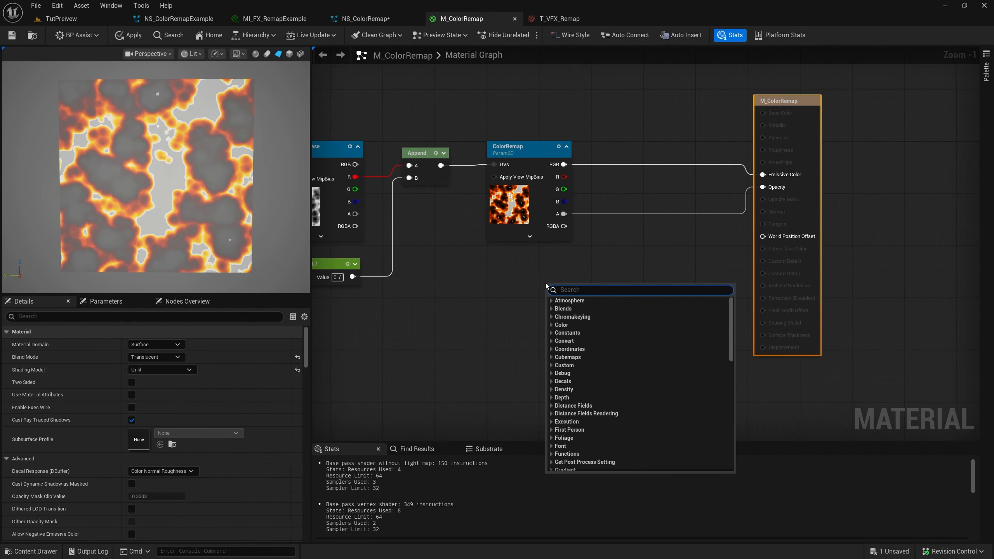
text(parti col)
key(Return)
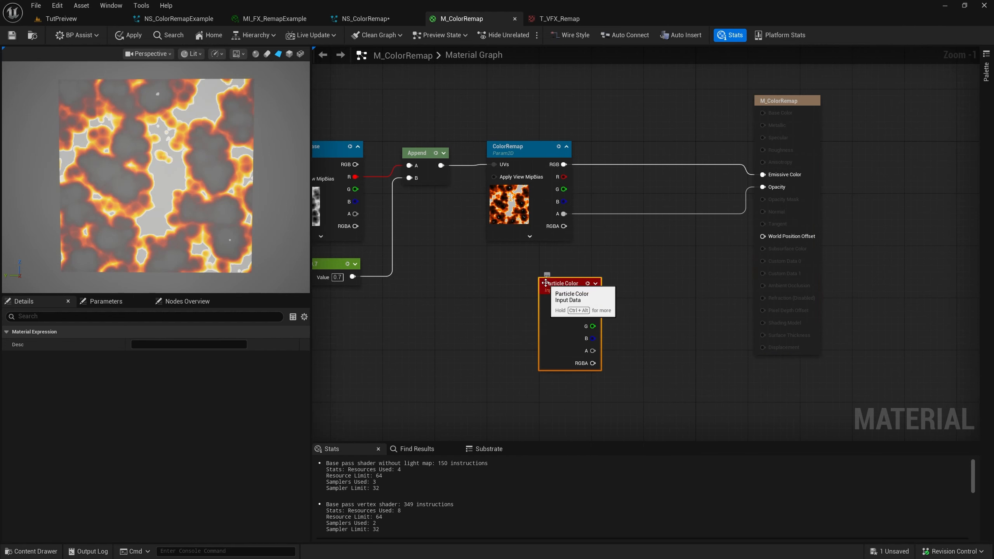
drag(561, 299, 503, 320)
Add two Multiply nodes, using one to multiply ColorRemap's RGB by Particle Color's RGB into Emissive Color
click(626, 247)
key(m)
click(625, 195)
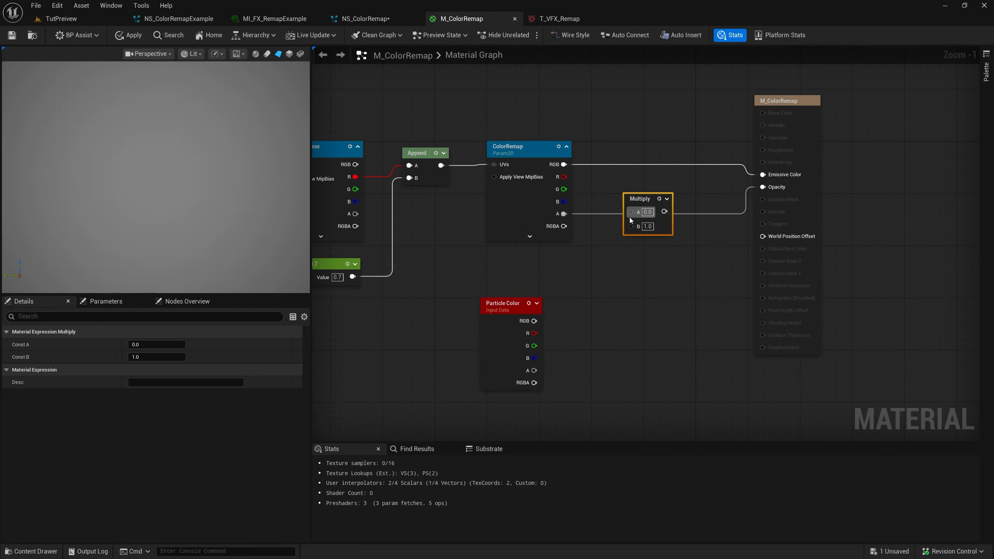
click(638, 253)
drag(535, 321, 563, 165)
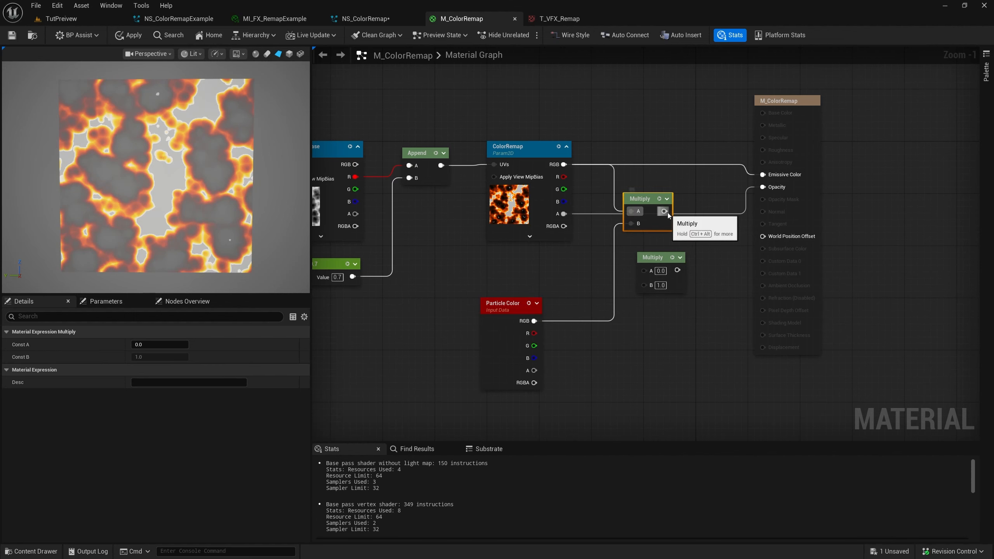
drag(664, 212, 765, 176)
Multiply ColorRemap's A by Particle Color's A into Opacity with the second Multiply node, and tidy both Multiply nodes
drag(564, 214, 644, 271)
drag(644, 282, 534, 371)
drag(677, 270, 763, 186)
drag(662, 200, 681, 155)
drag(664, 259, 664, 245)
Apply and save the M_ColorRemap material
click(13, 38)
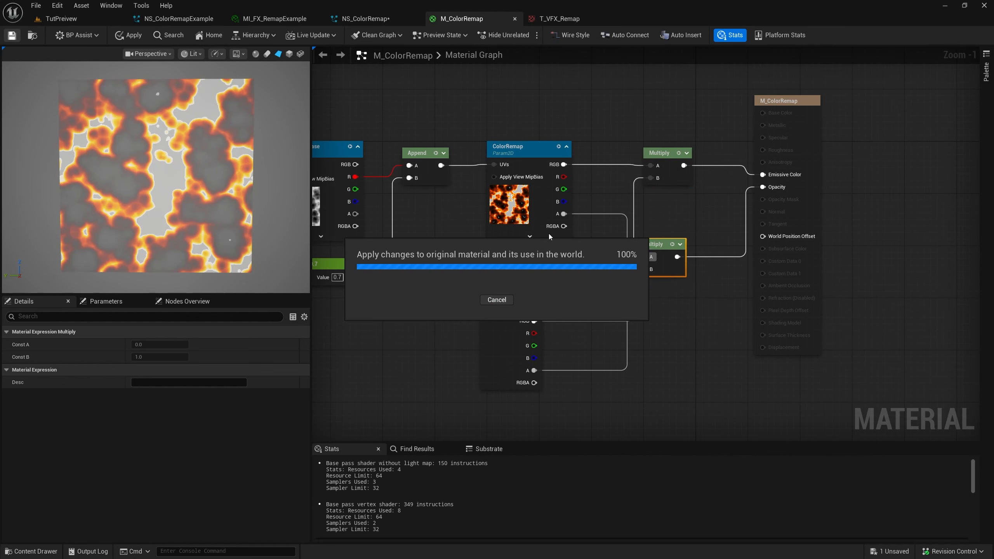
right_drag(475, 235, 527, 235)
click(523, 239)
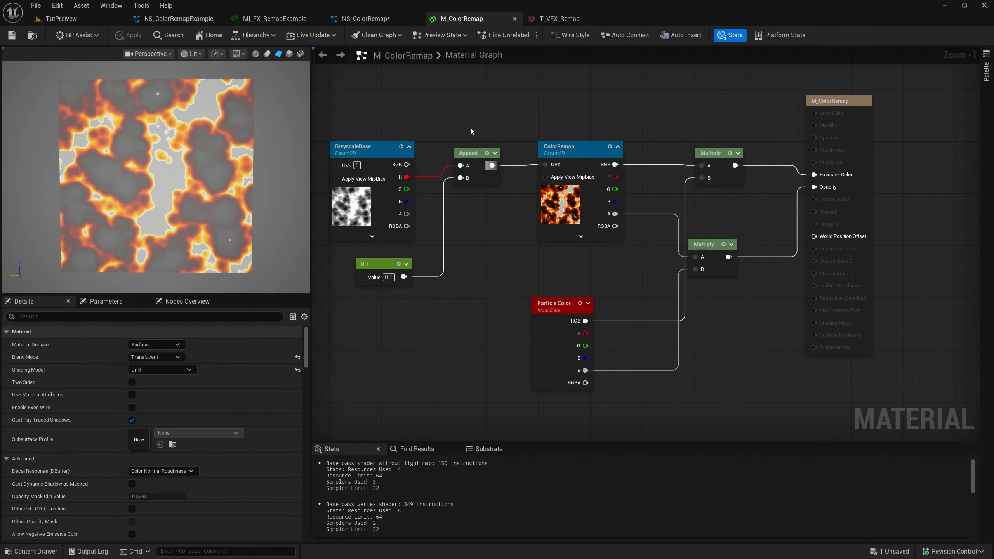
In NS_ColorRemap, assign M_ColorRemap as the Sprite Renderer's material
click(382, 19)
right_drag(565, 231, 585, 235)
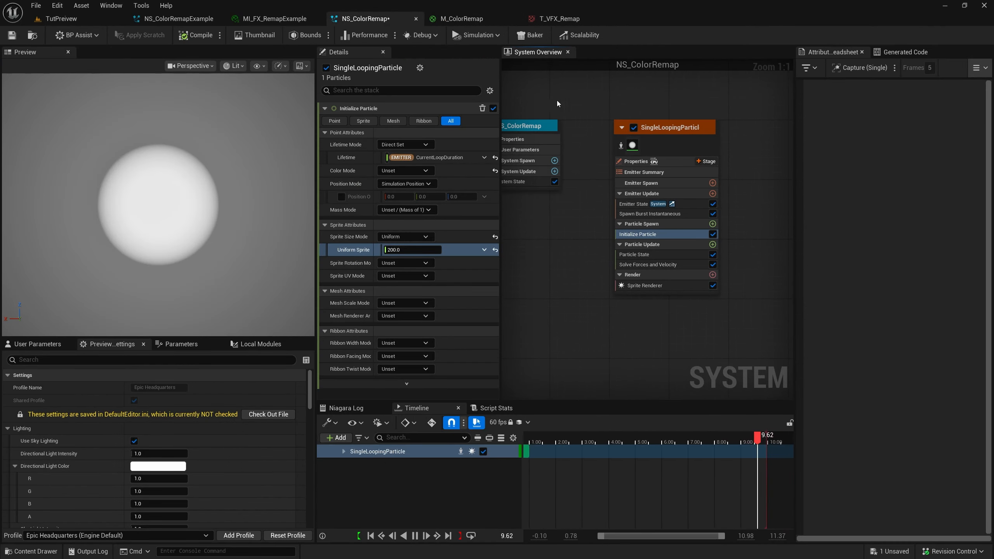
click(650, 286)
click(407, 145)
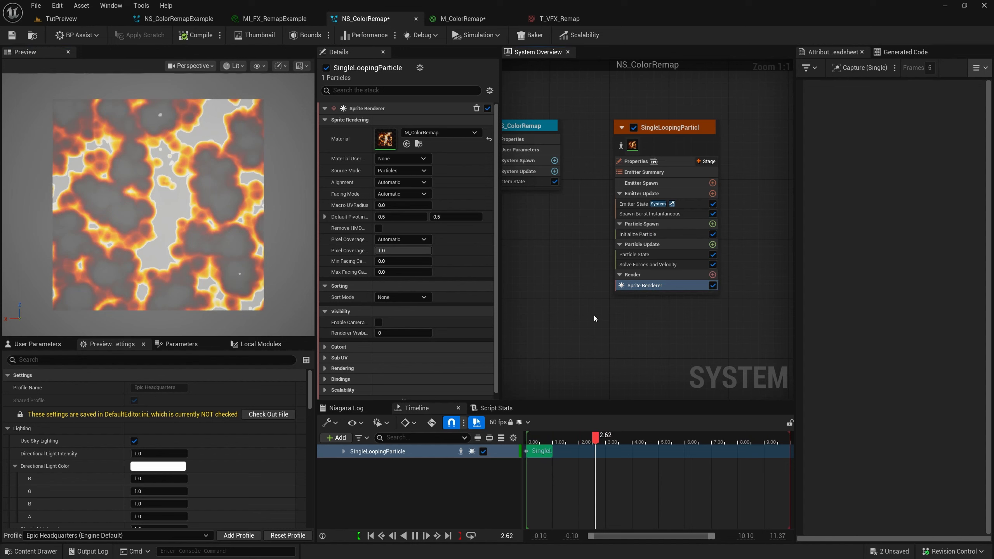
right_drag(595, 314, 625, 318)
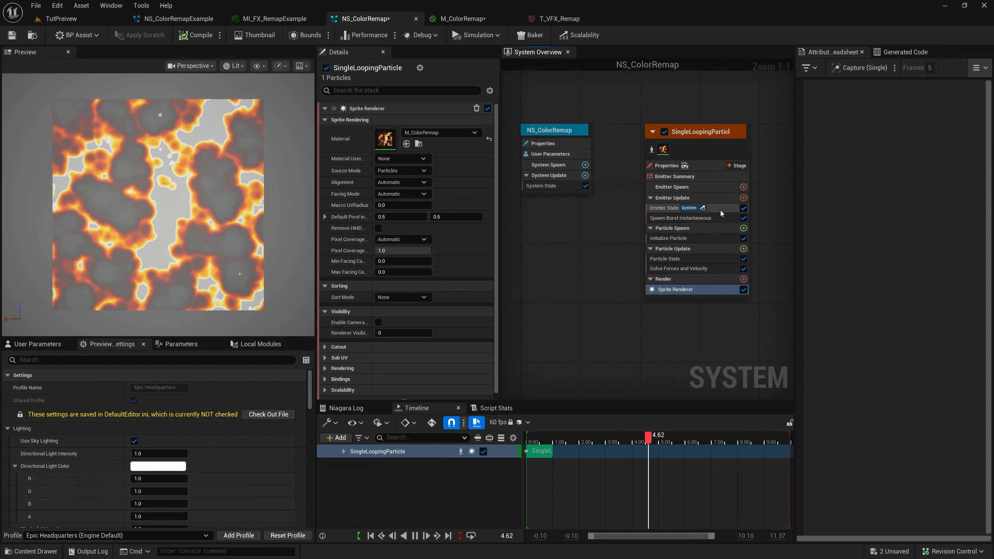
Add a module to Emitter Update that sets a parameter directly, and give it a new Curve for Colors parameter
click(745, 198)
text(set)
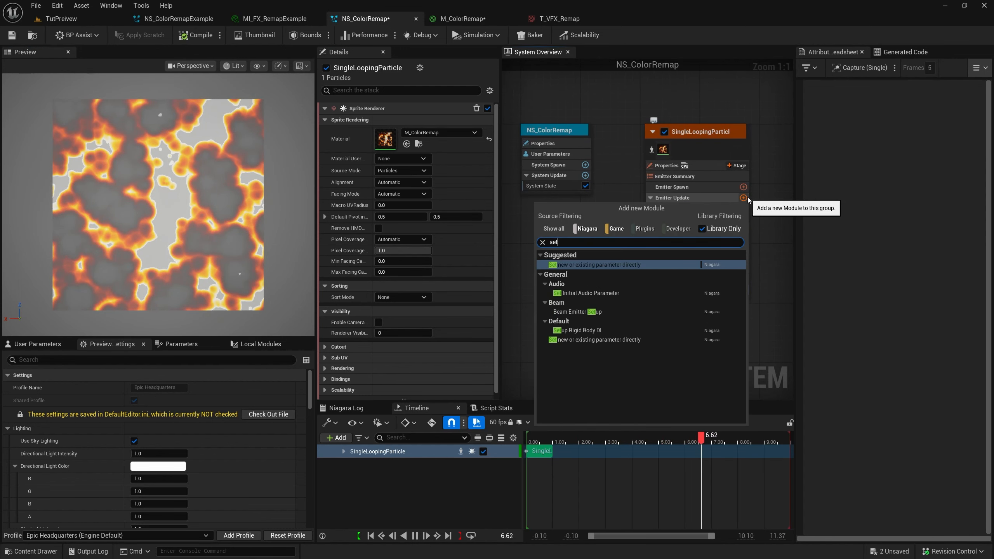
key(Return)
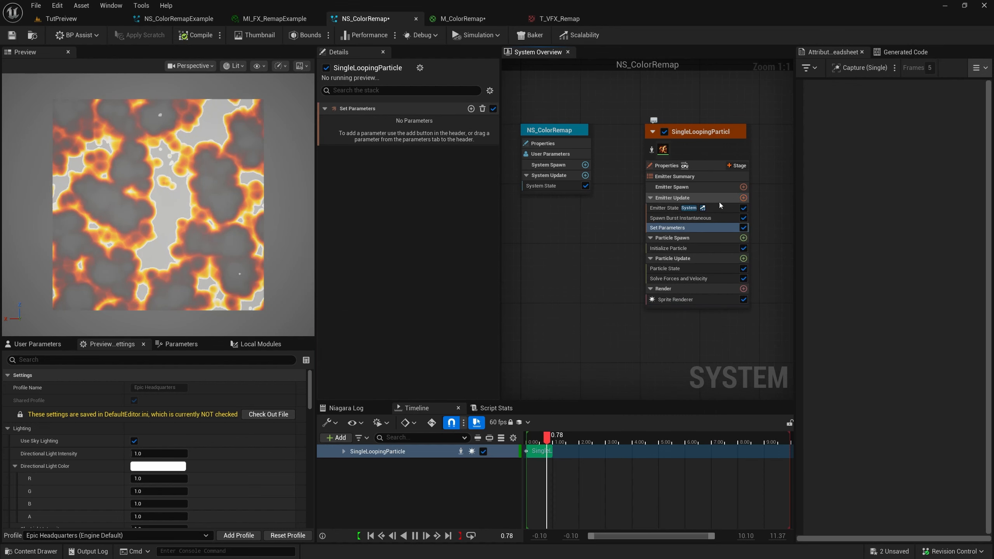
click(471, 109)
text(Color)
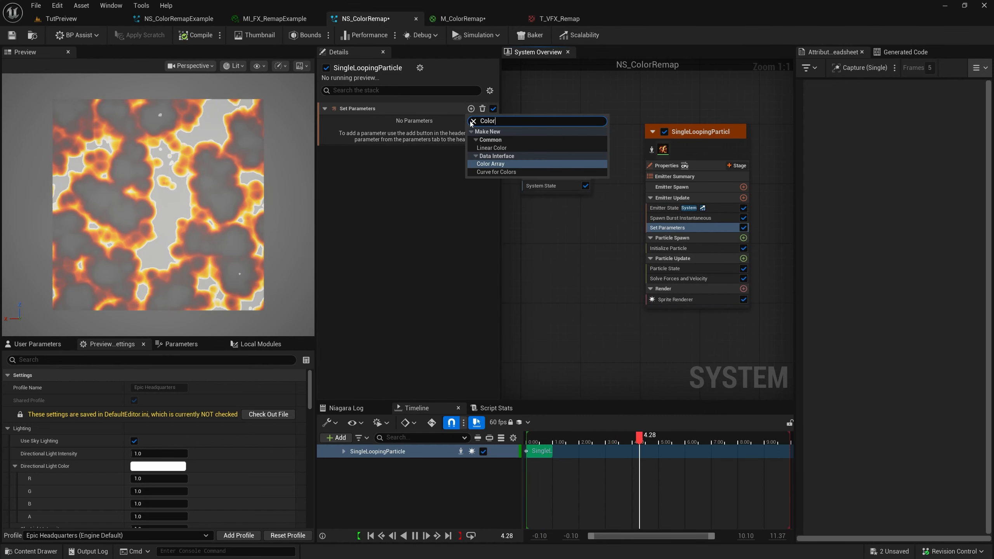
key(Down)
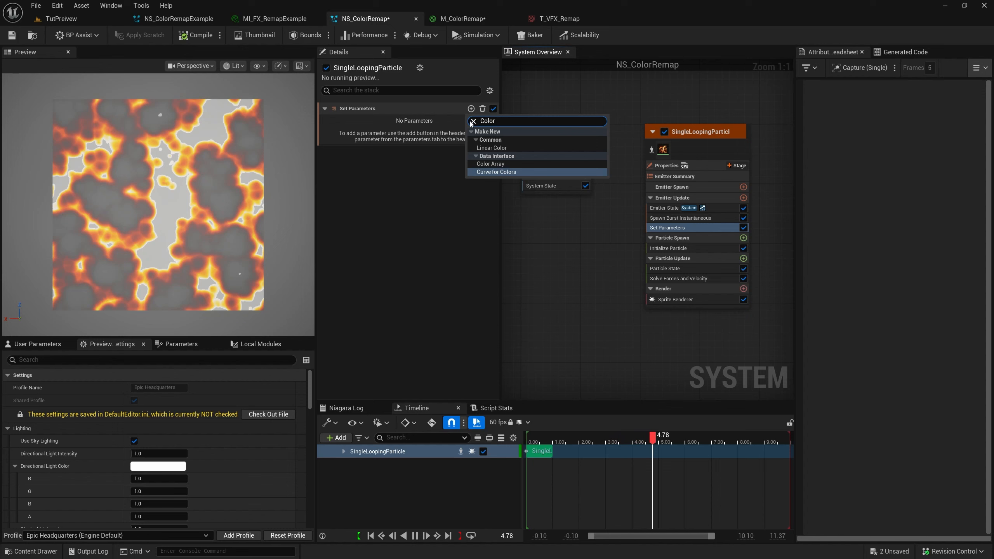
click(492, 172)
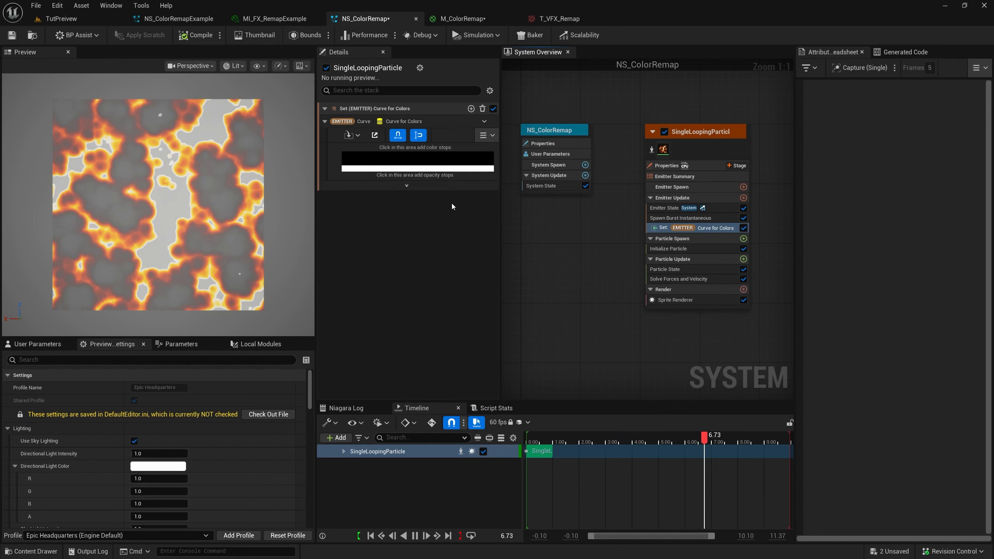
Show the color curve's advanced options and enable Expose Curve to Material
click(415, 187)
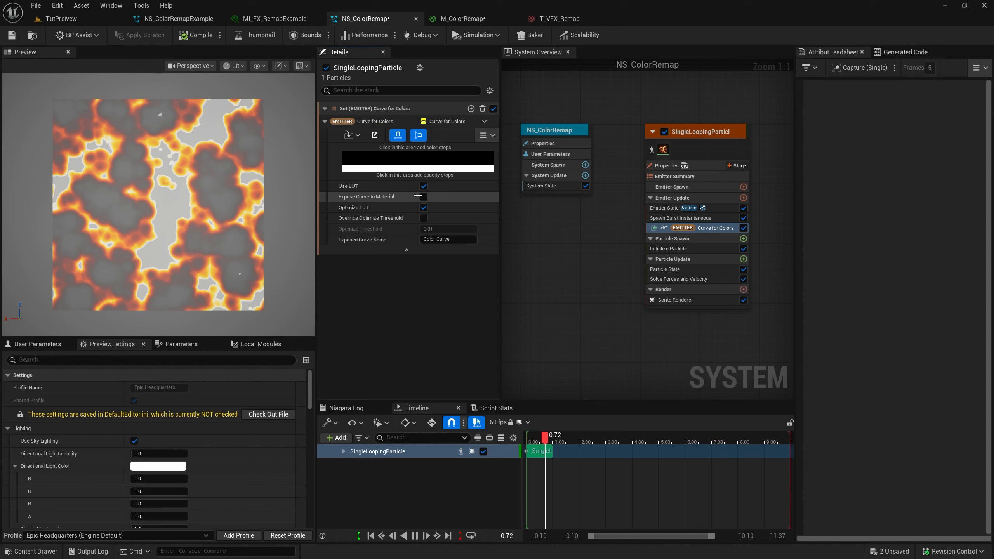
click(337, 200)
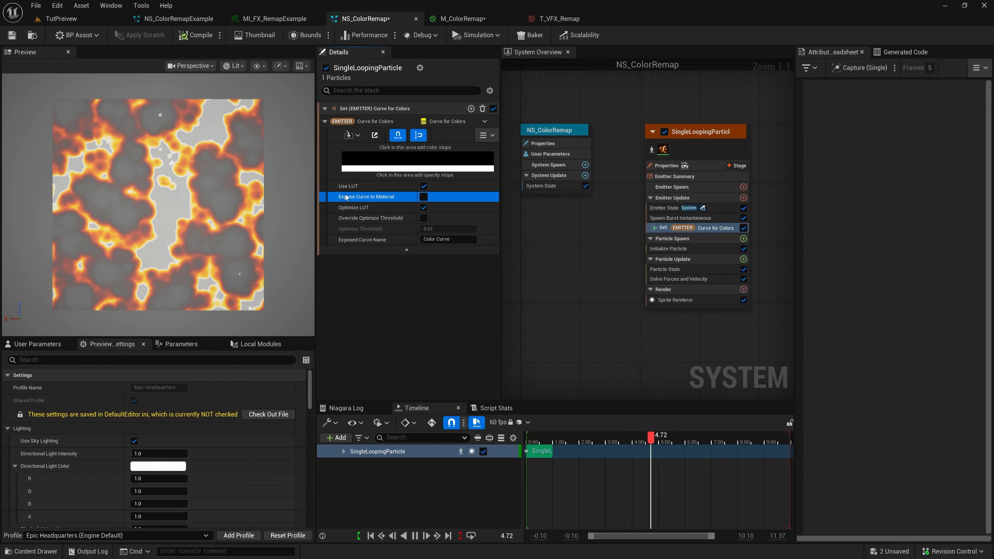
click(424, 196)
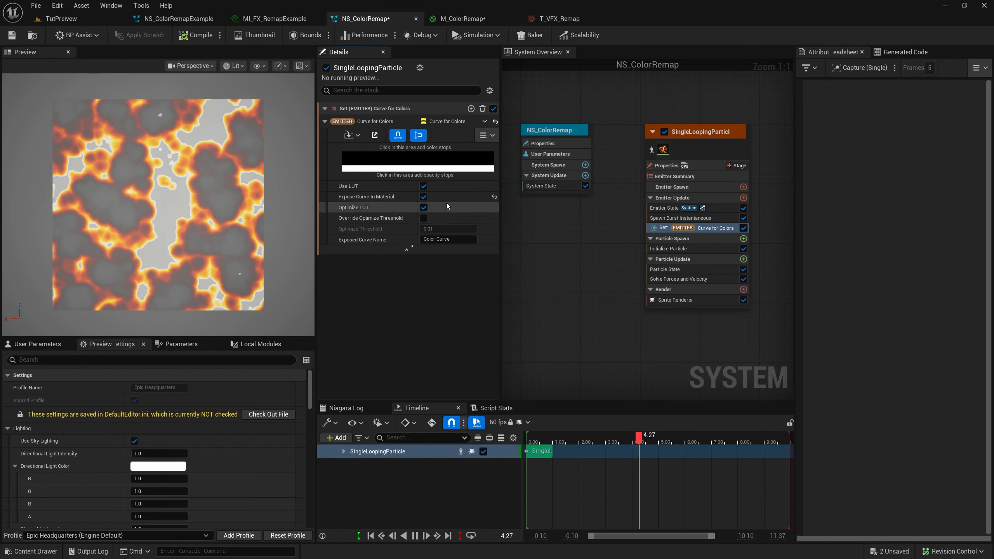
Add color stops and opacity stops at both ends of the gradient, and set the starting opacity stop to 0
click(344, 151)
drag(362, 148, 516, 155)
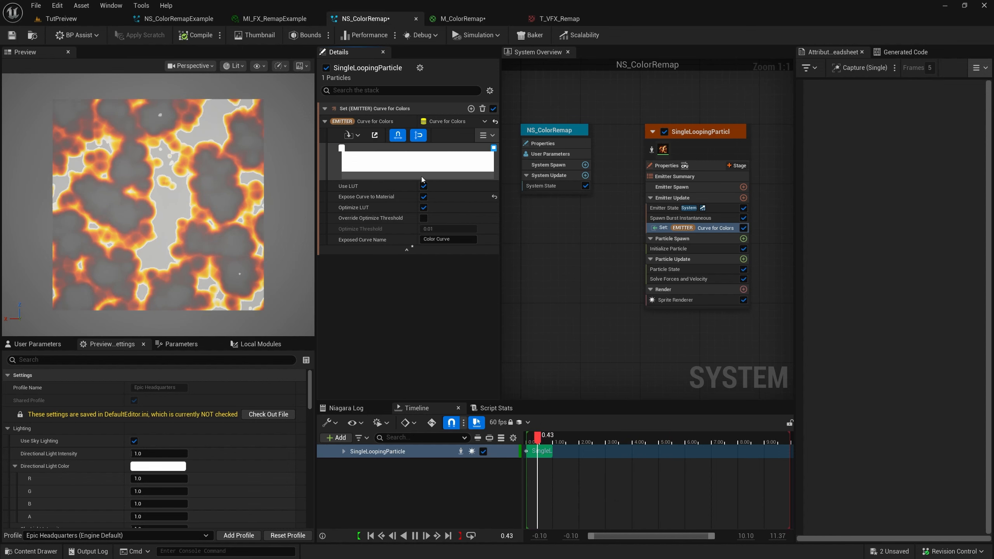
drag(400, 177, 558, 174)
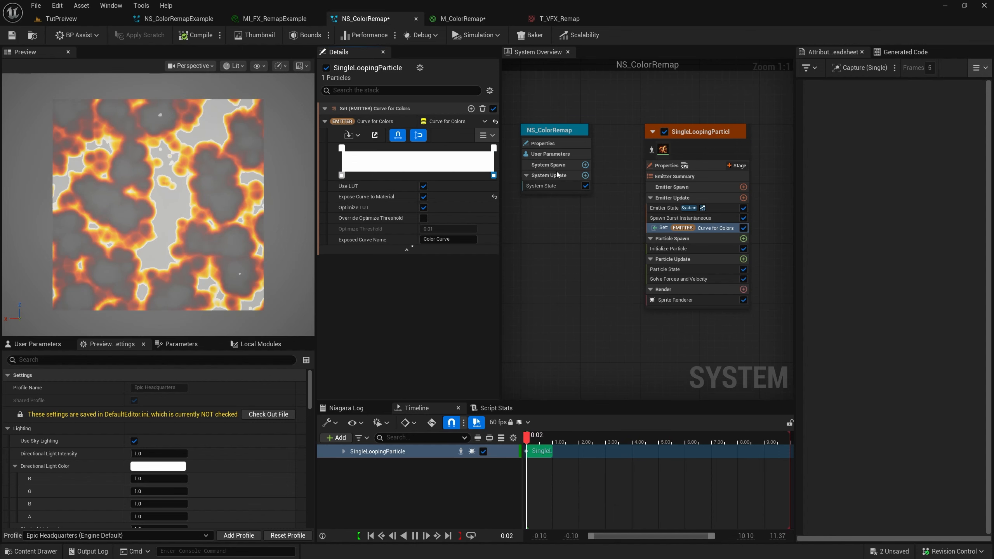
double_click(343, 176)
click(353, 186)
text(0)
key(Return)
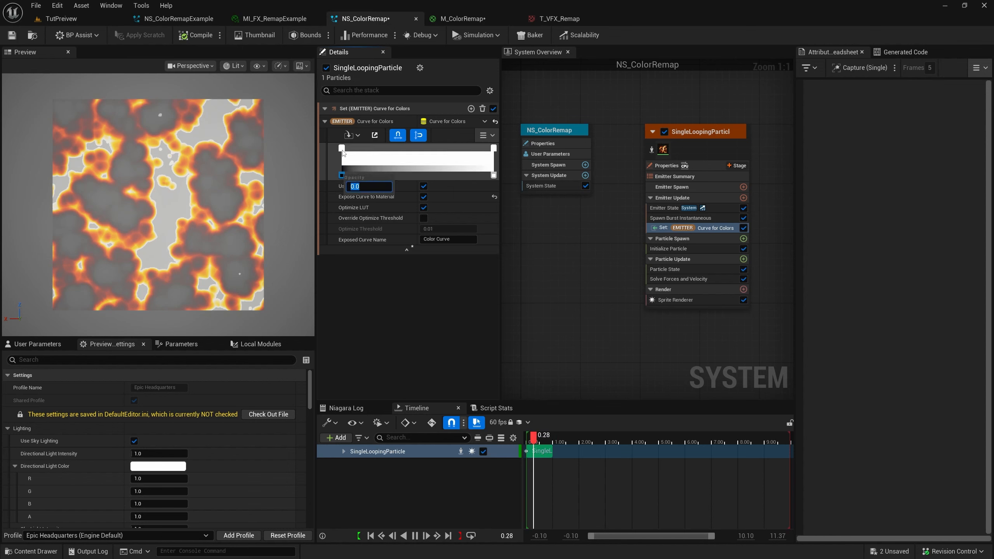
Color the gradient's starting stop pink and its ending stop blue
double_click(343, 148)
click(437, 192)
click(481, 385)
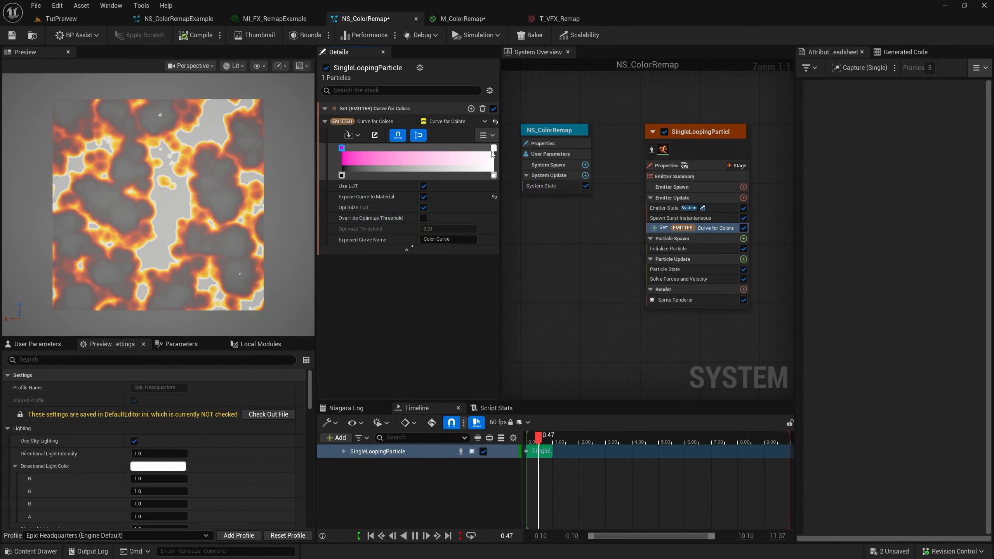
double_click(493, 148)
drag(524, 195, 519, 181)
click(632, 382)
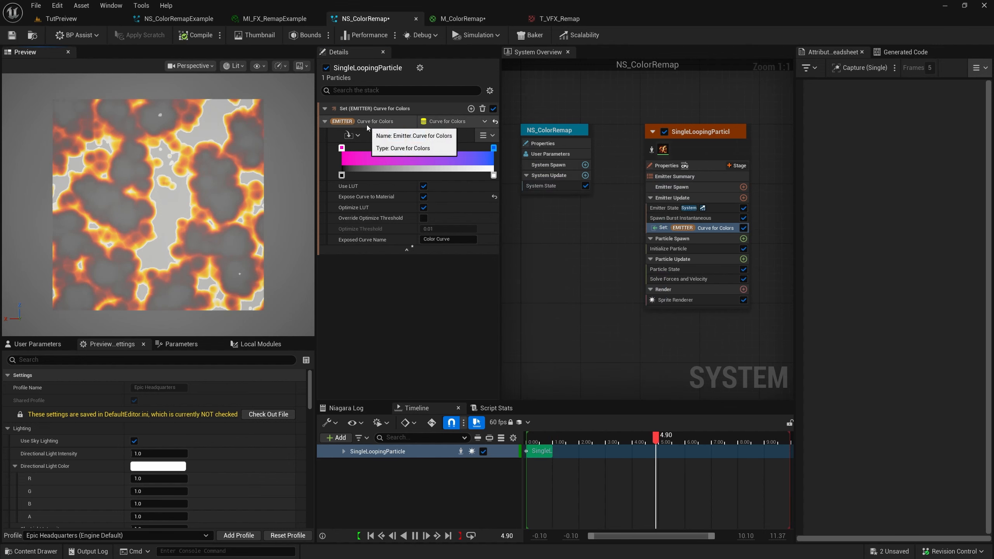
Add an attribute binding to the Sprite Renderer's material parameters and expand its entry
click(683, 300)
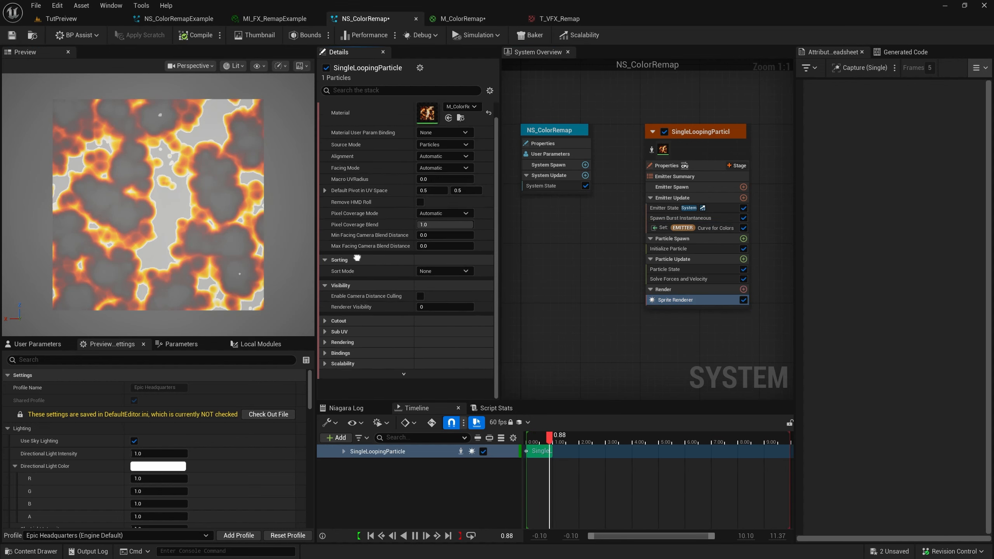
scroll(329, 372, down, 1)
click(325, 373)
scroll(329, 370, down, 5)
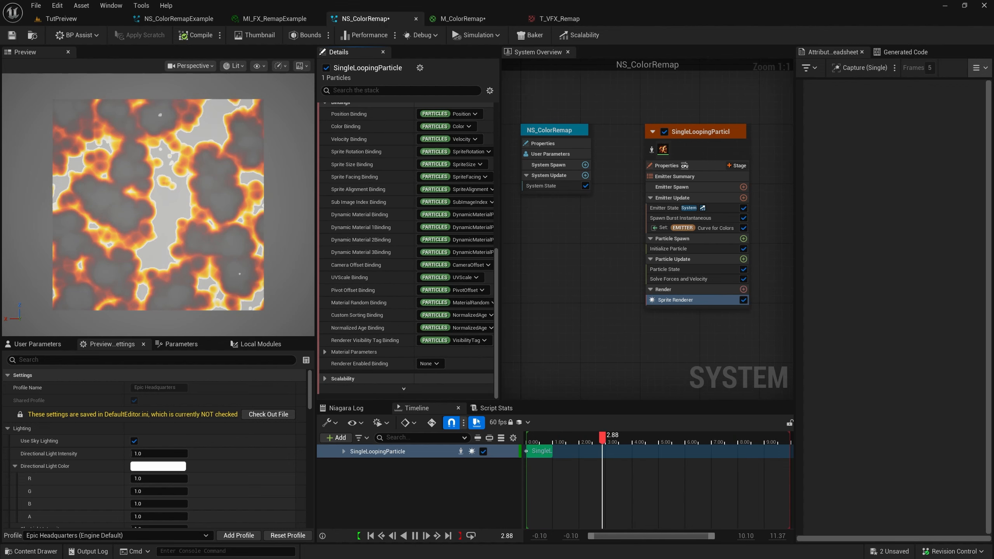
click(328, 358)
scroll(392, 333, down, 3)
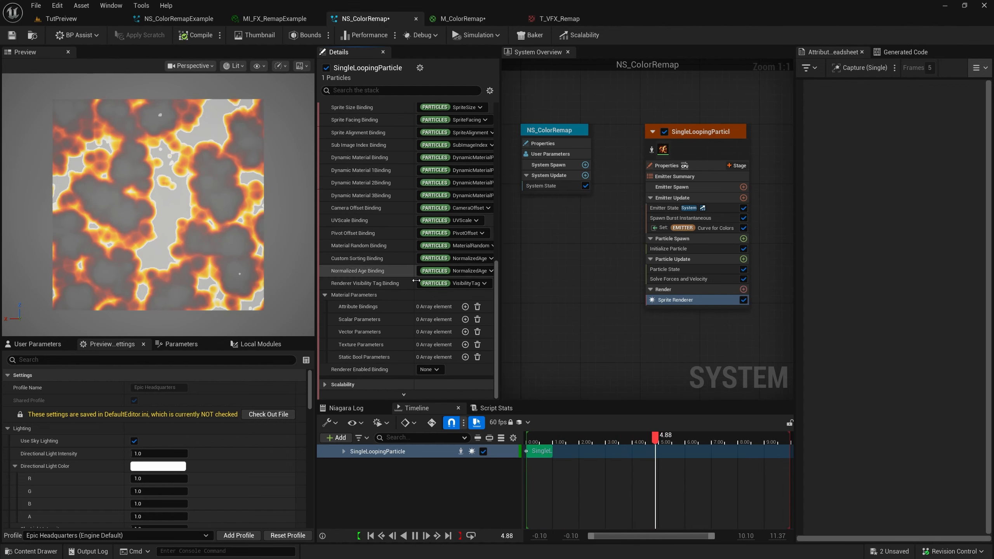
click(465, 307)
click(340, 345)
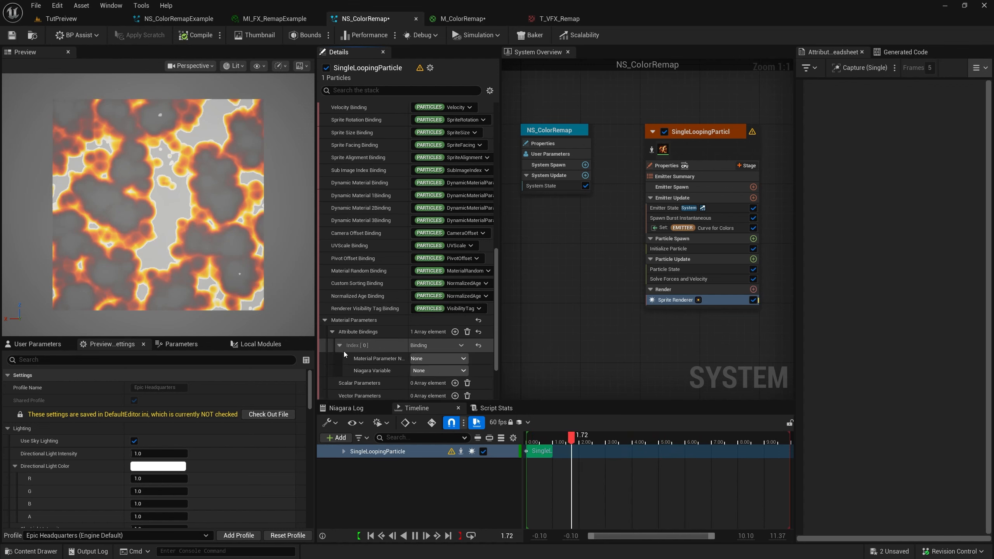
Bind the ColorRemap material parameter to the emitter's Curve for Colors | Color Curve variable
scroll(344, 354, down, 3)
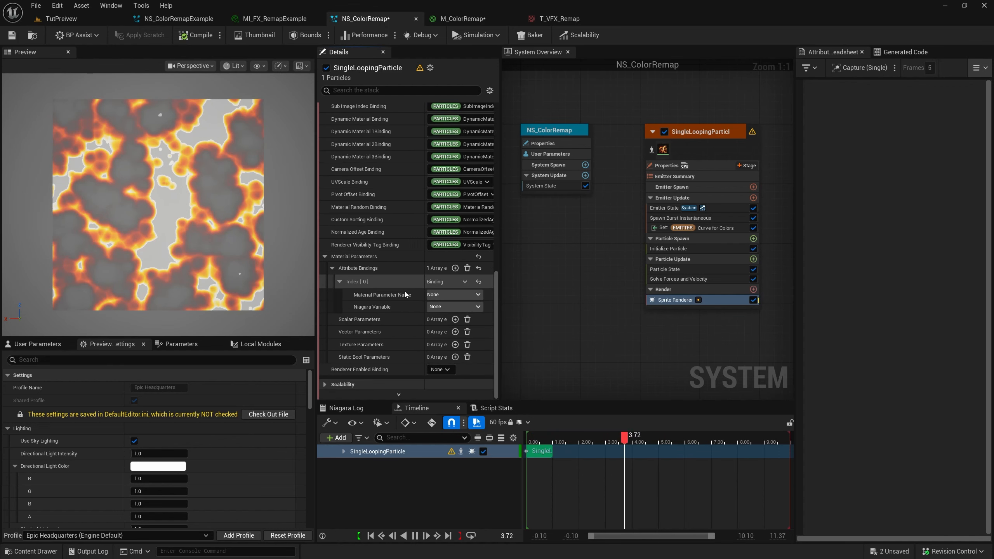
click(375, 296)
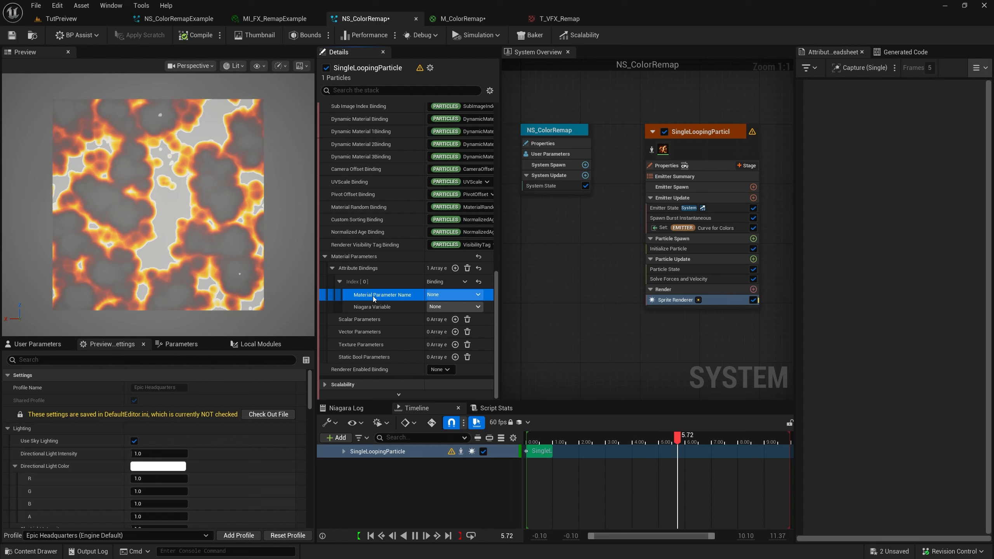
click(440, 294)
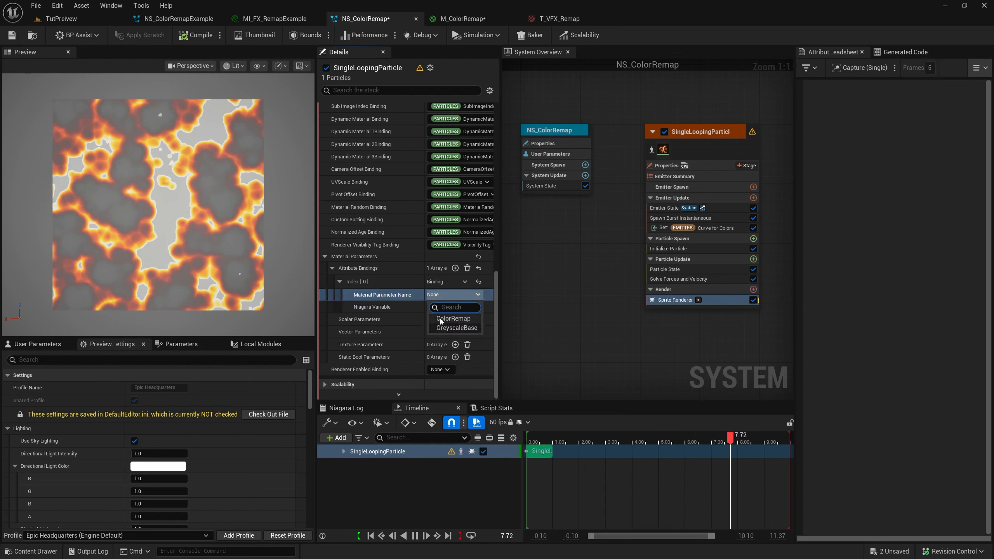
click(454, 319)
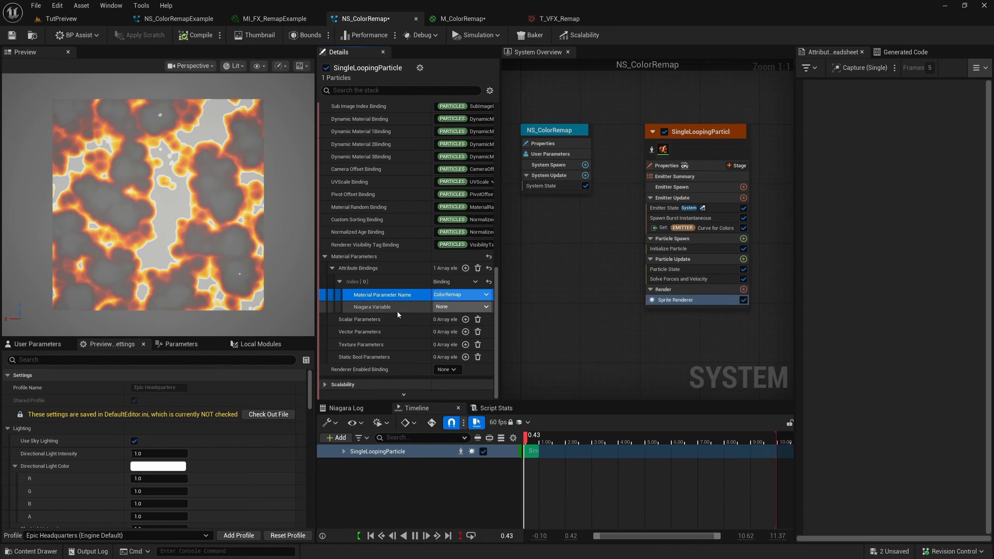
click(370, 308)
click(454, 307)
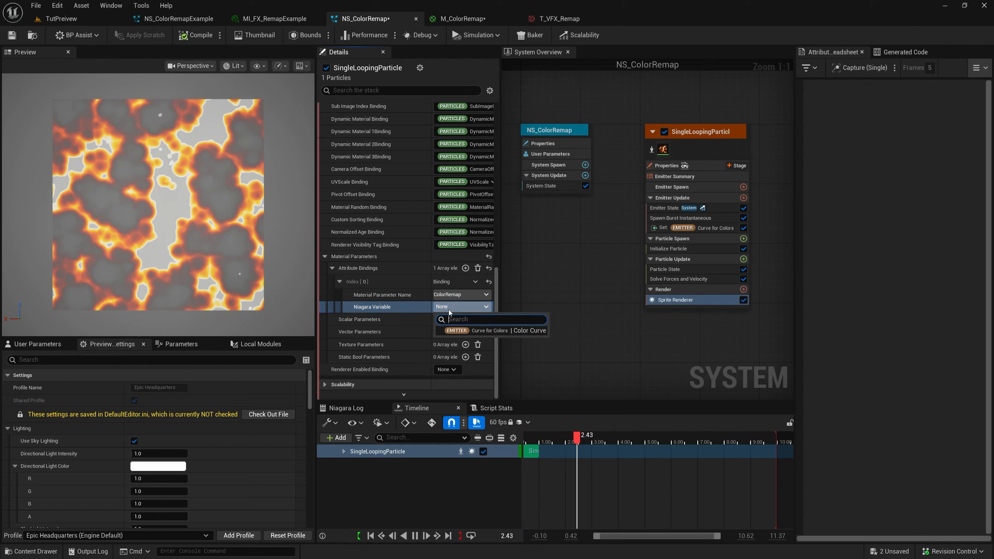
click(499, 331)
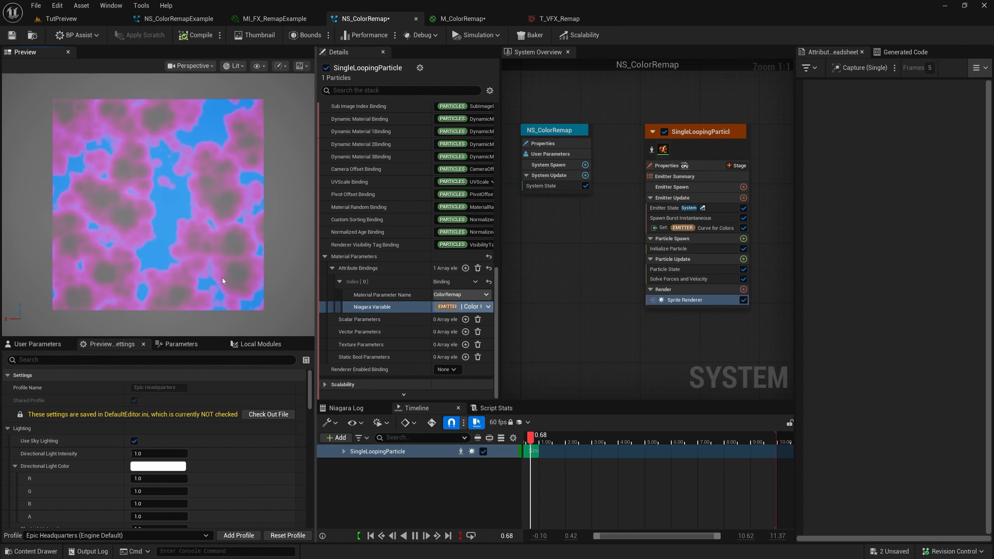
In the emitter's color curve, move the blue stop inward, add a bright green stop after it, and shift the pink stop close to the start
click(663, 229)
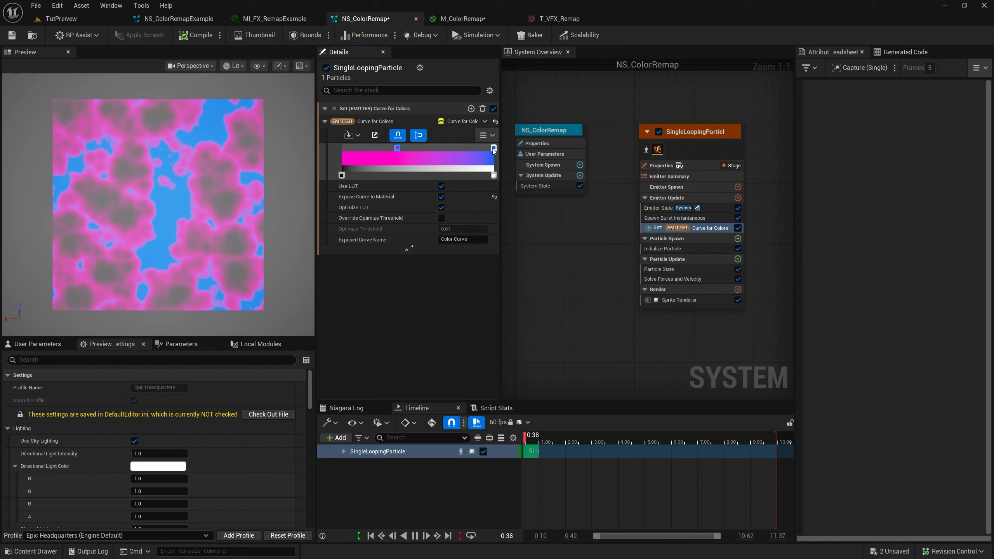
drag(494, 151, 408, 152)
double_click(447, 147)
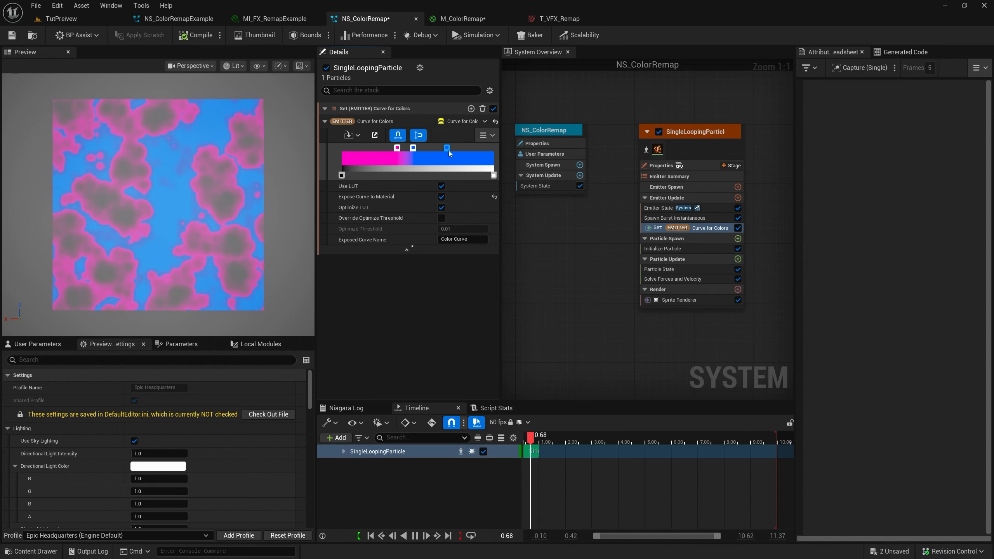
double_click(448, 148)
click(483, 262)
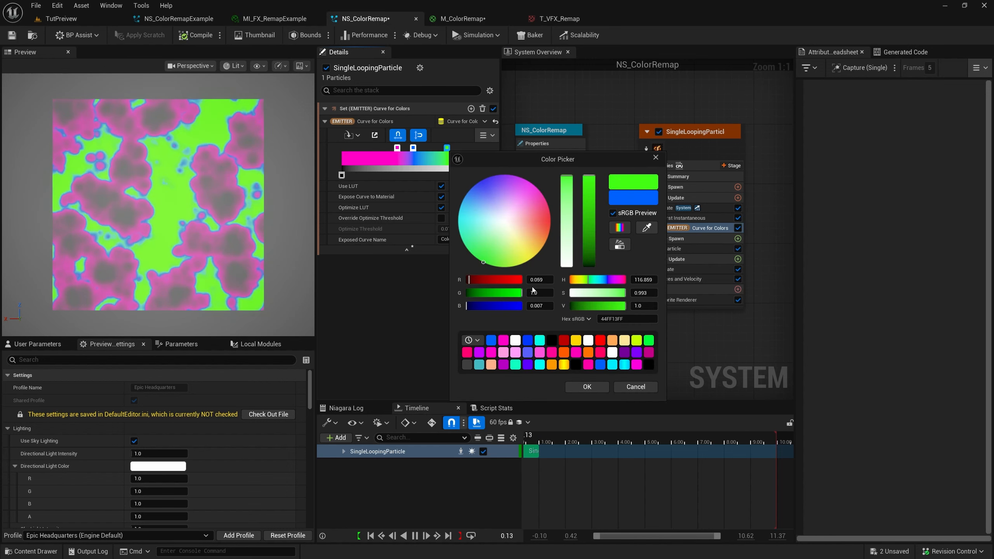
click(586, 386)
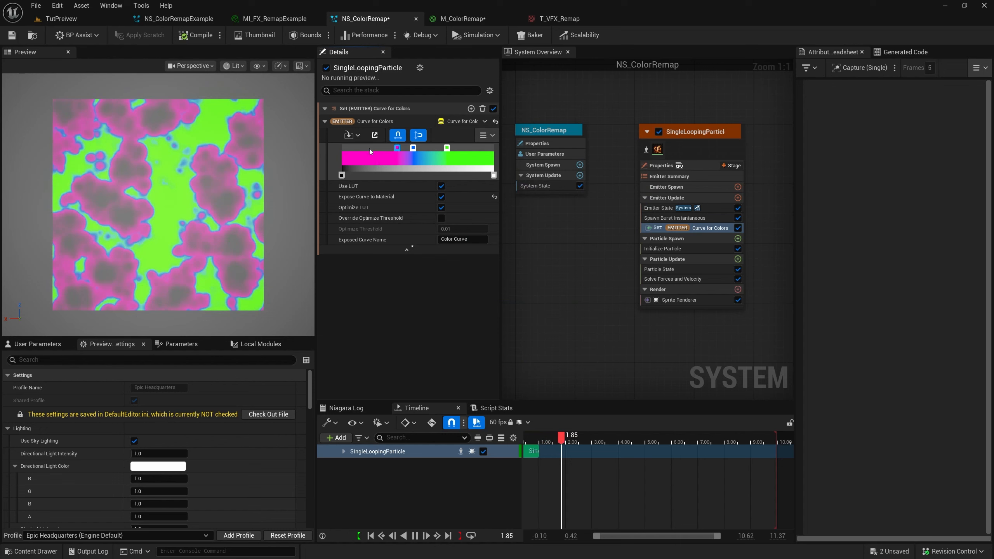
drag(397, 147, 359, 148)
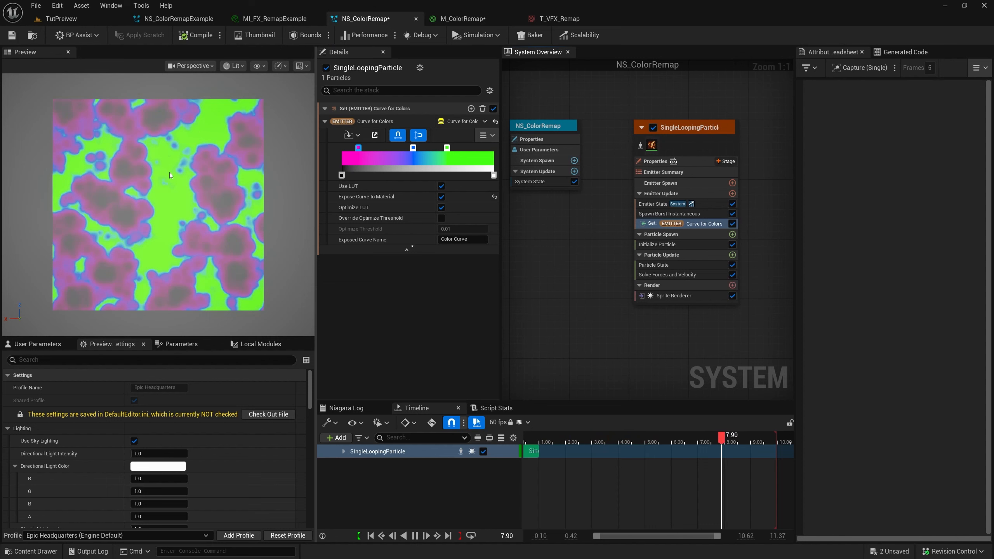
Add a Scale Color module to Particle Update and drive its Scale RGB with Vector from Float
click(732, 255)
click(567, 209)
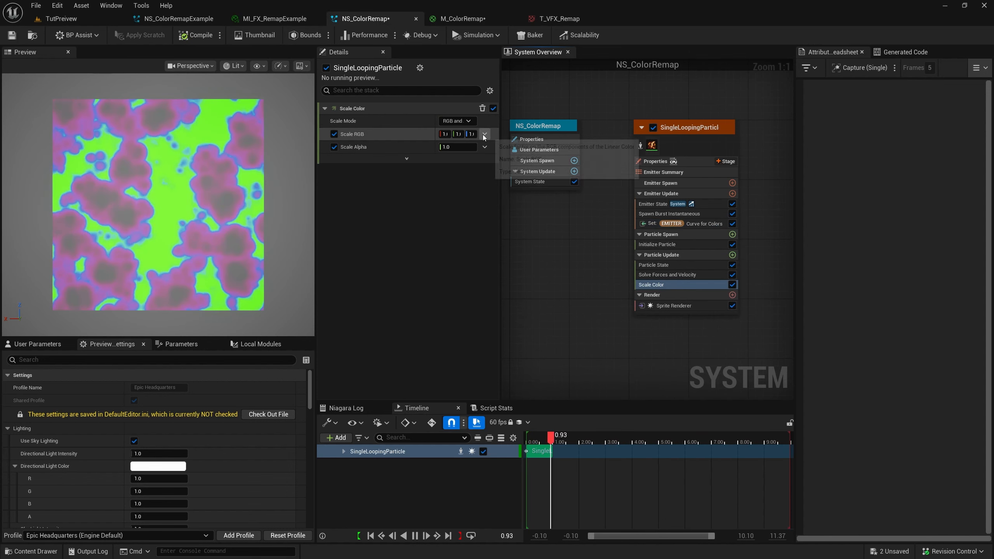
click(482, 134)
text(flo)
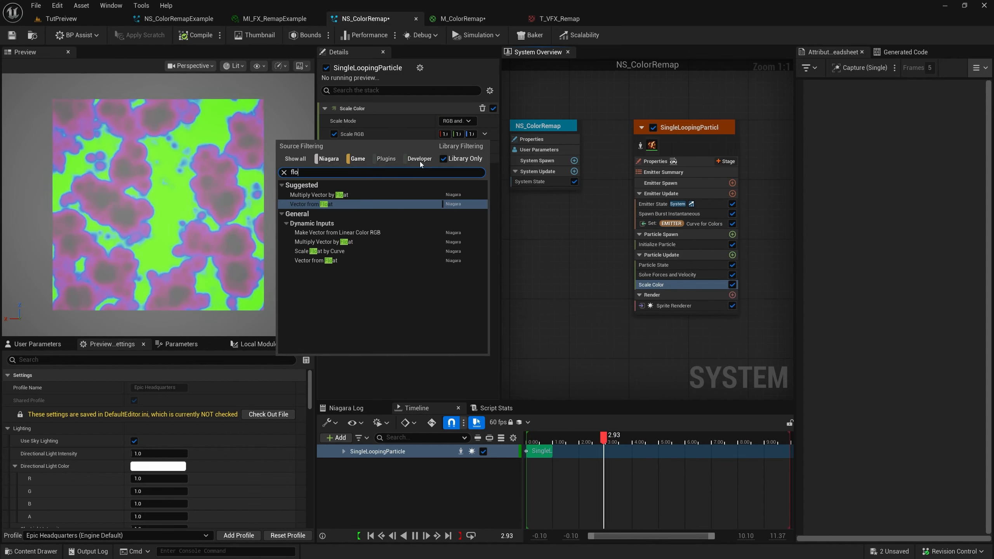
key(Return)
Try a value of 100 for the Scale RGB float
click(457, 148)
text(100)
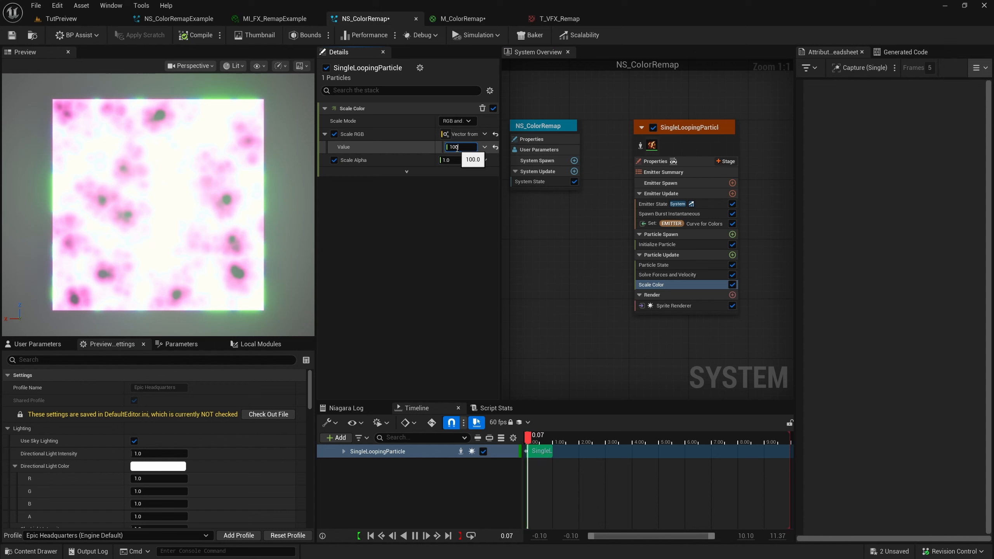
key(Return)
Reopen the color curve's green stop for editing and raise its V brightness to 100
click(673, 224)
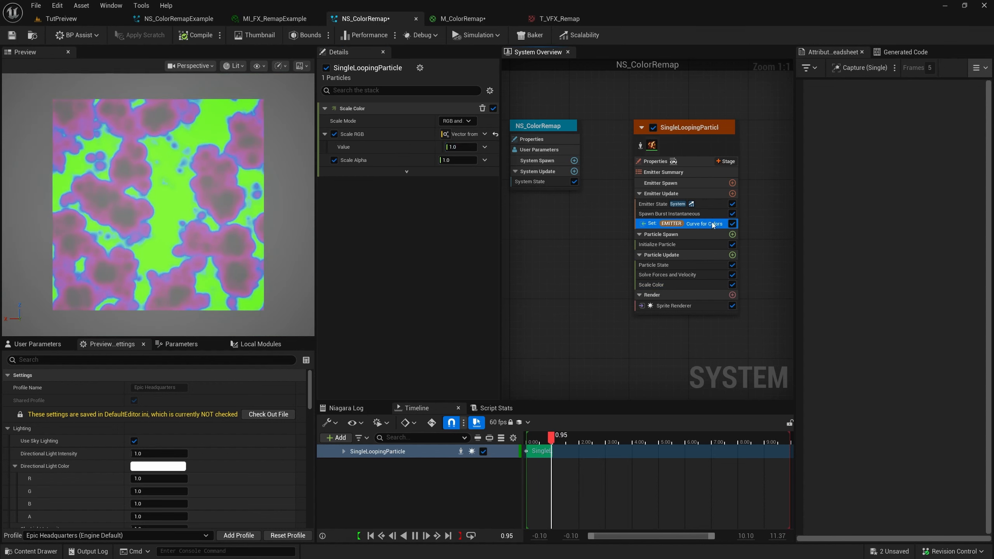
double_click(448, 147)
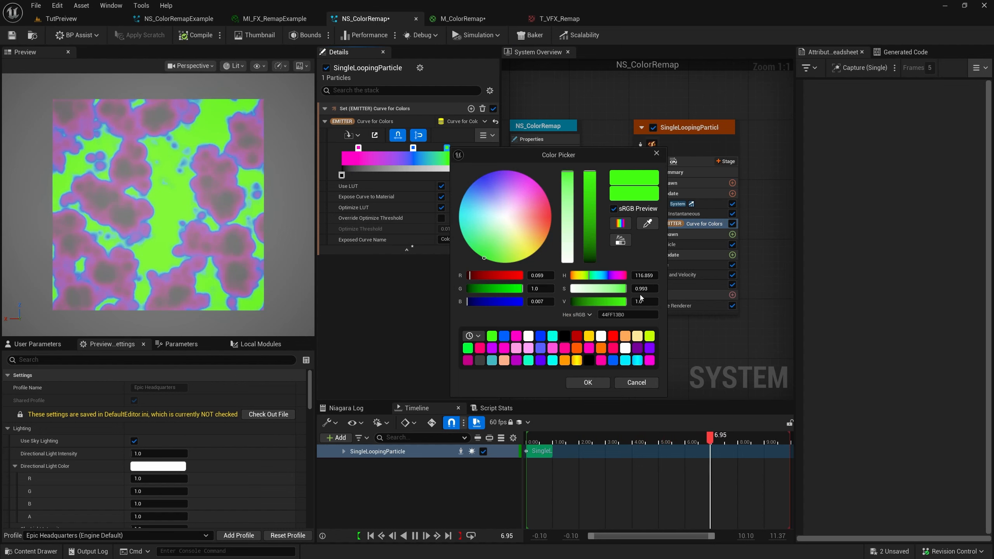
text(10)
key(Return)
text(0)
key(Return)
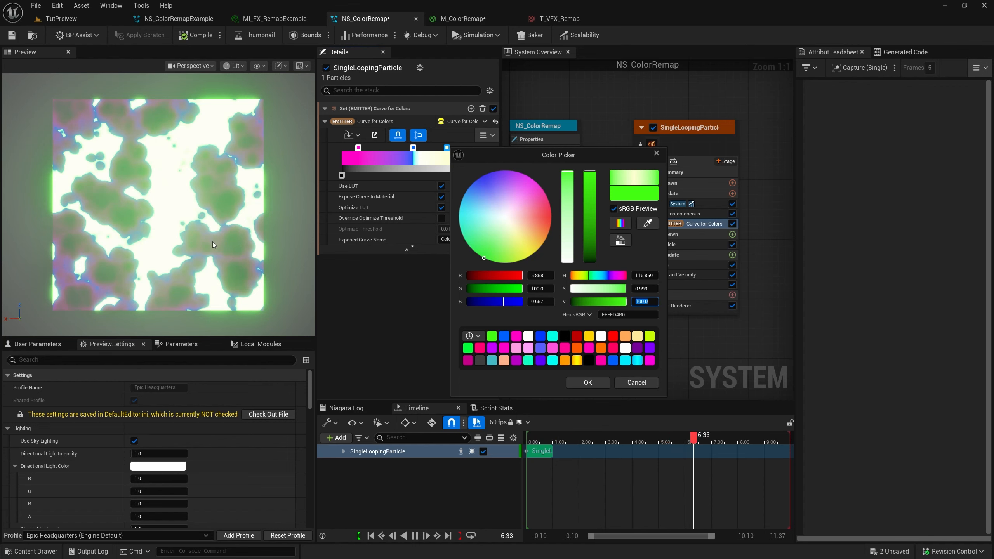
Lower the green stop's V brightness to 0 and accept the black color
text(1)
key(Return)
text(0)
key(Return)
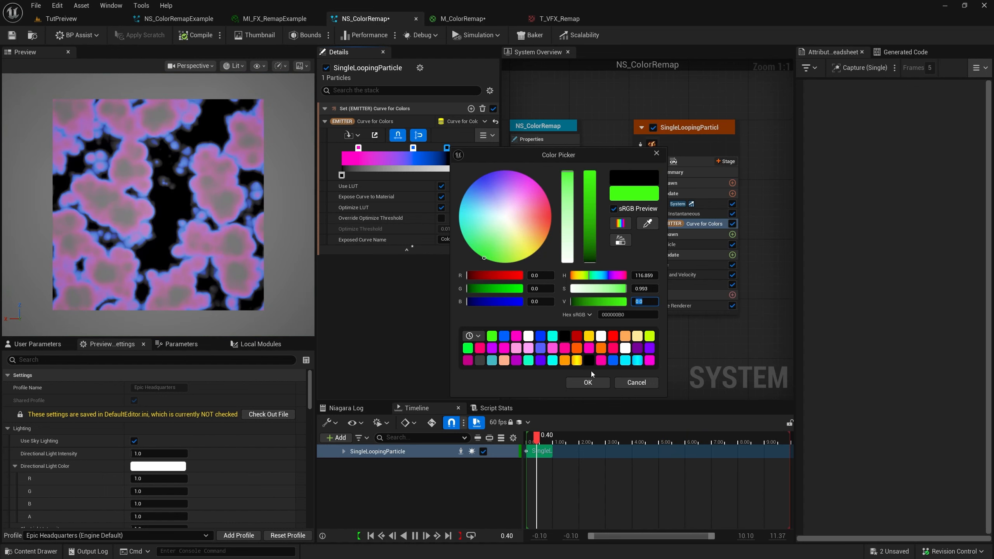
click(588, 382)
Add a color stop between the pink and blue stops and make it black with a V brightness of 0
click(378, 145)
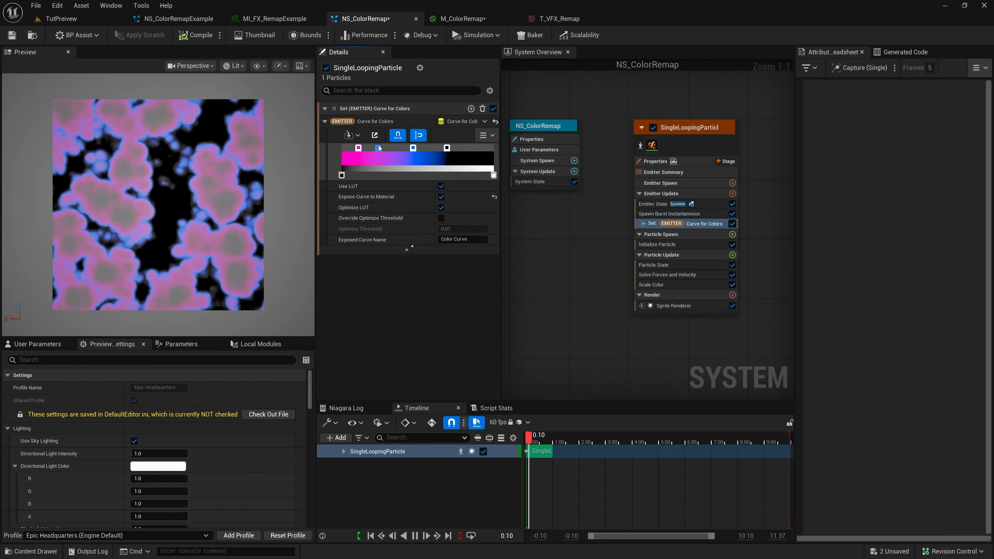
double_click(378, 145)
click(571, 300)
text(0)
key(Return)
click(516, 380)
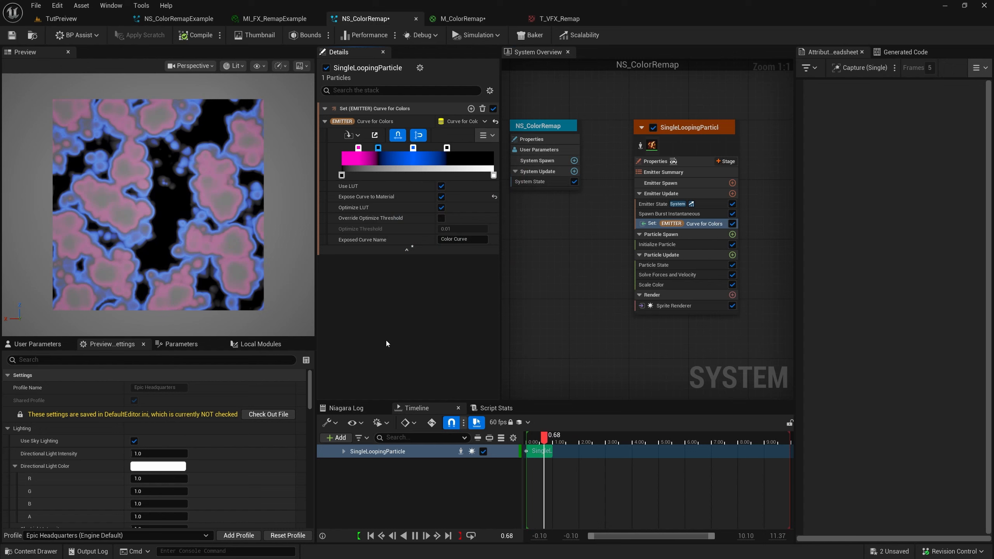
Delete both black color stops and move the blue stop back to the end of the gradient
key(Delete)
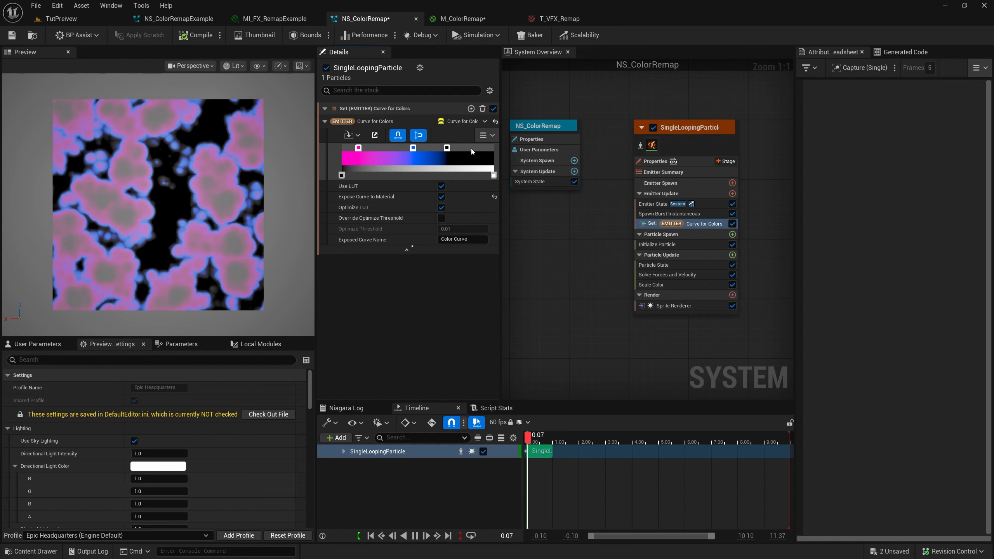
key(Delete)
drag(413, 148, 493, 149)
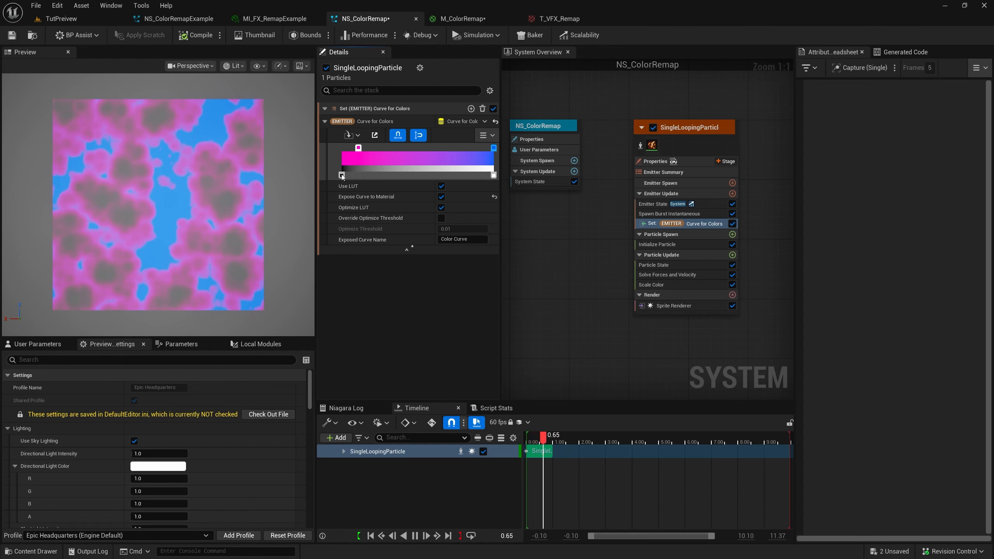
Move the zero-opacity stop to about the middle of the gradient and place a stop with opacity 1 at the start
mouse_move(342, 175)
mouse_down()
mouse_move(412, 175)
mouse_move(341, 175)
mouse_up()
double_click(388, 174)
text(1)
key(Return)
click(404, 230)
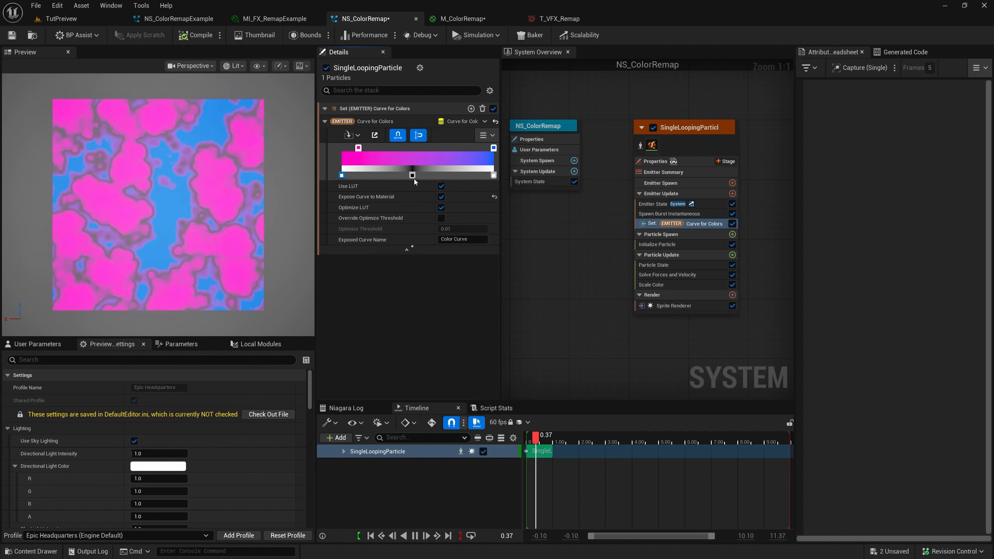
Place zero-opacity stops below the pink stop and at about two thirds of the gradient, with a full-opacity stop between them
drag(413, 176, 362, 148)
click(438, 175)
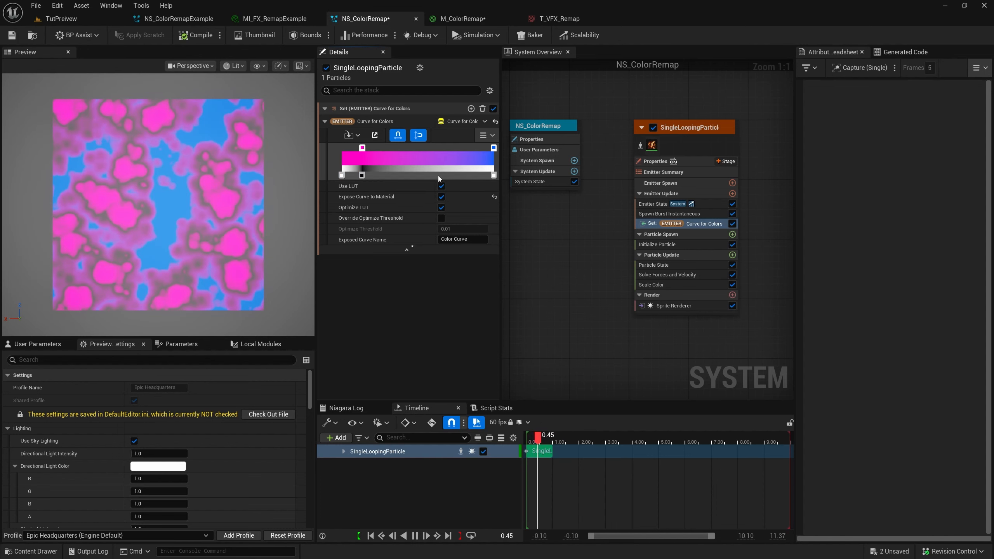
double_click(439, 176)
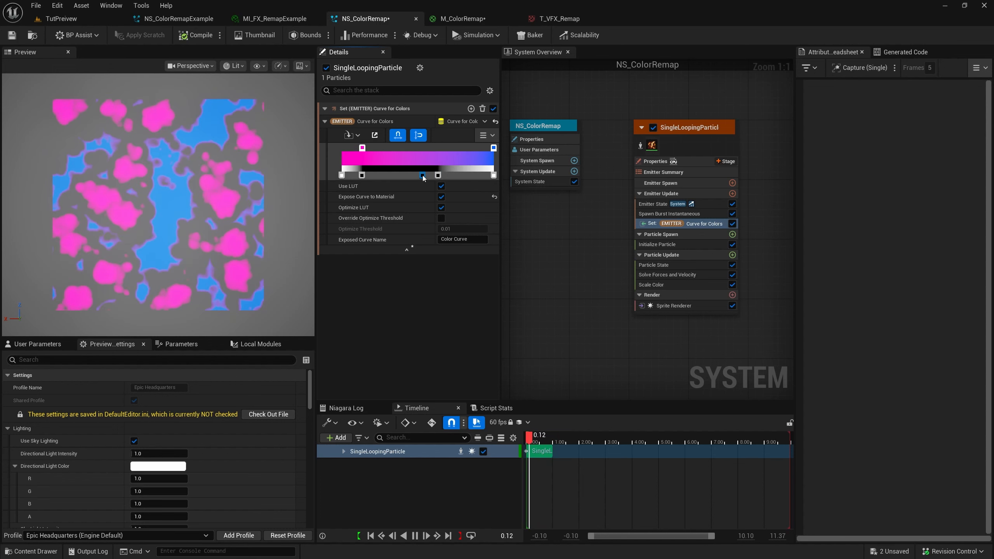
key(Return)
click(423, 175)
drag(423, 176, 394, 175)
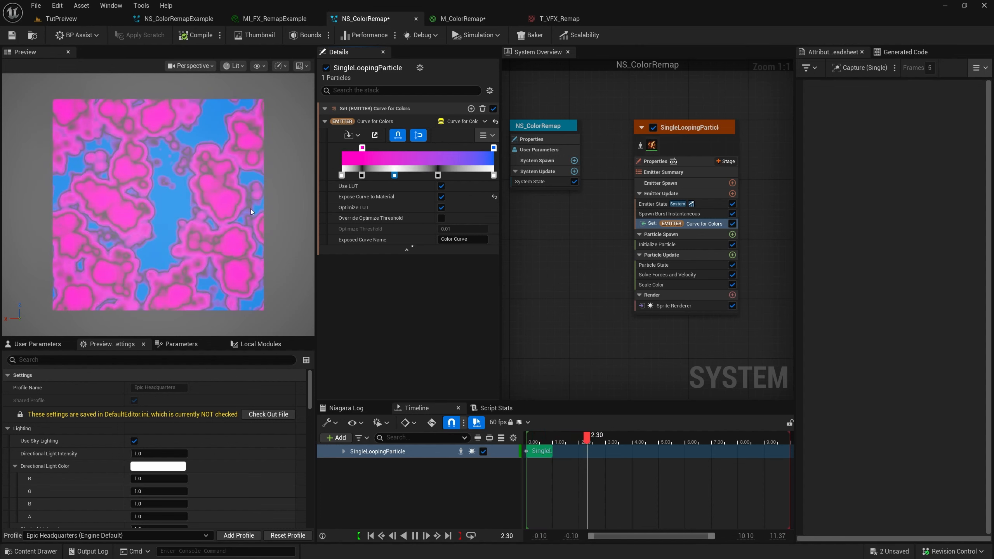
Show the color curve as editable curves, smooth all its keys, and unpin the blue, green and red channels
drag(507, 199, 541, 199)
click(450, 135)
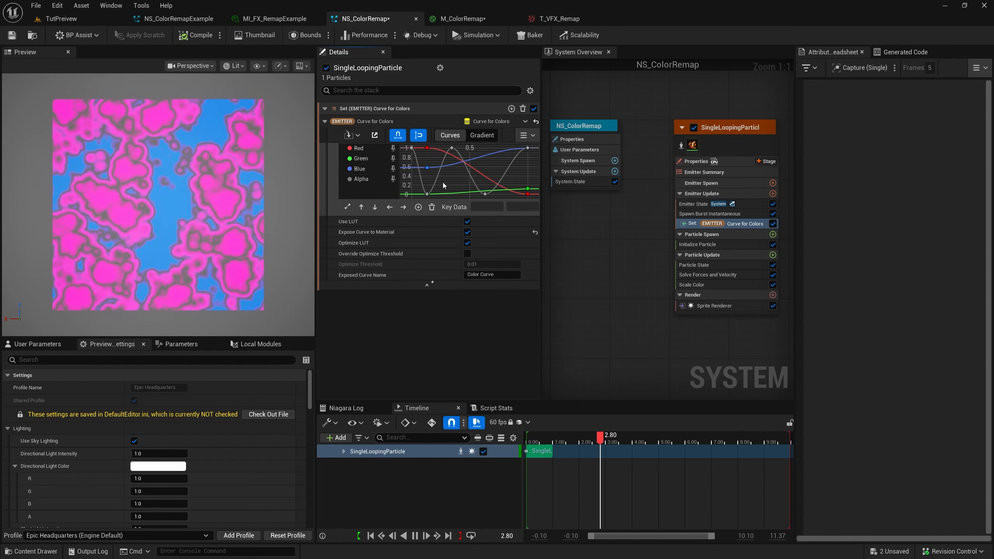
key(ctrl+a)
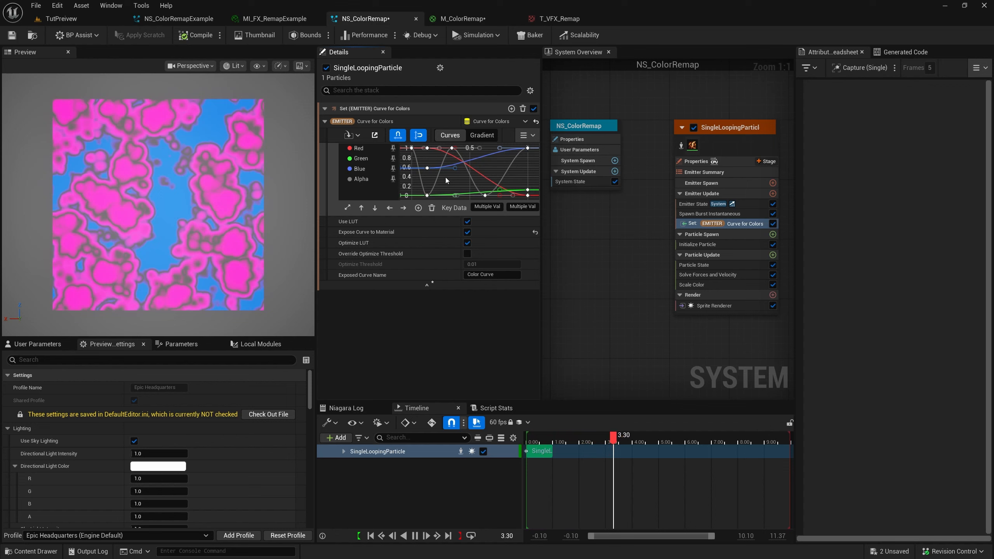
click(451, 182)
click(393, 170)
click(394, 159)
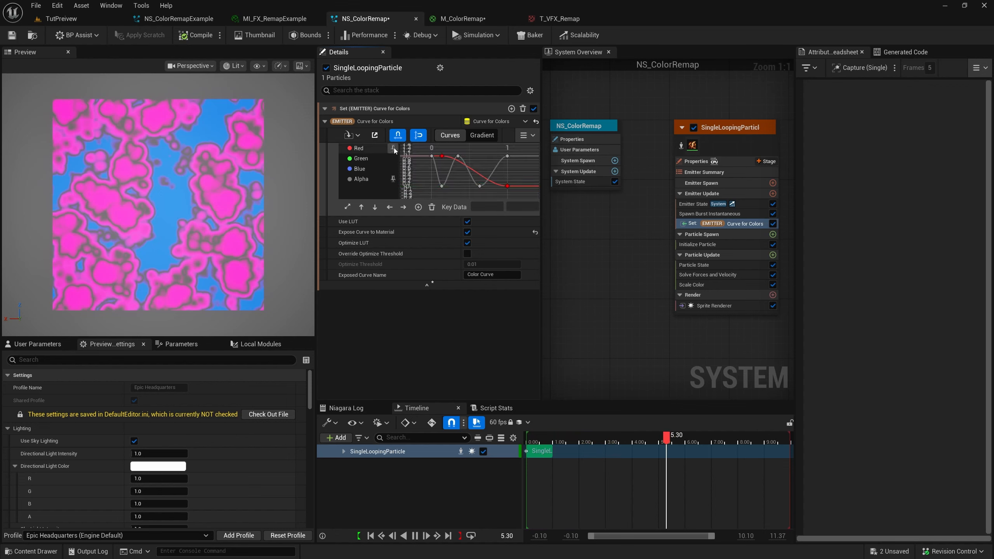
click(393, 148)
Give all alpha keys user cubic tangents, adjust the tangents to sharpen the opacity transitions, and return to the gradient view
key(ctrl+a)
key(4)
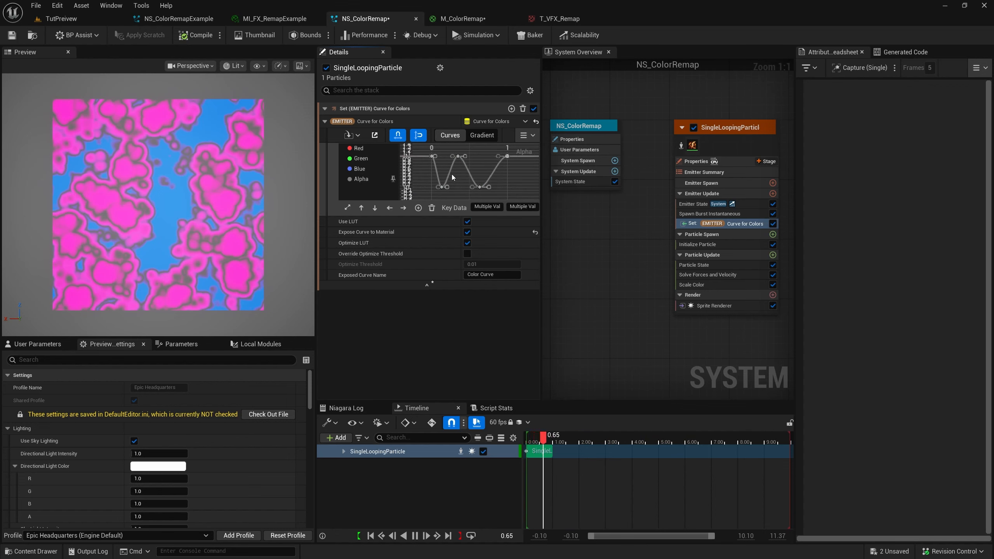
key(2)
drag(460, 185, 459, 187)
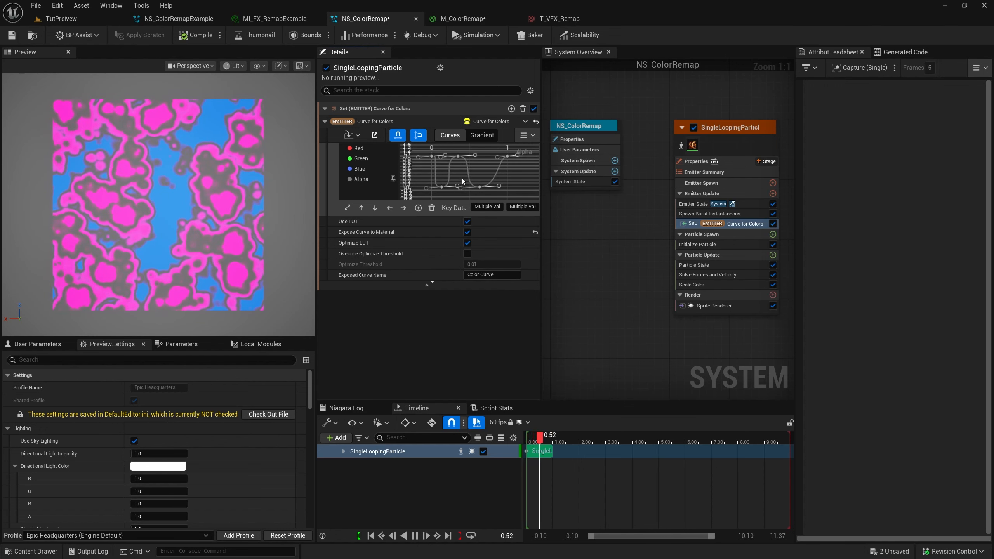
click(480, 136)
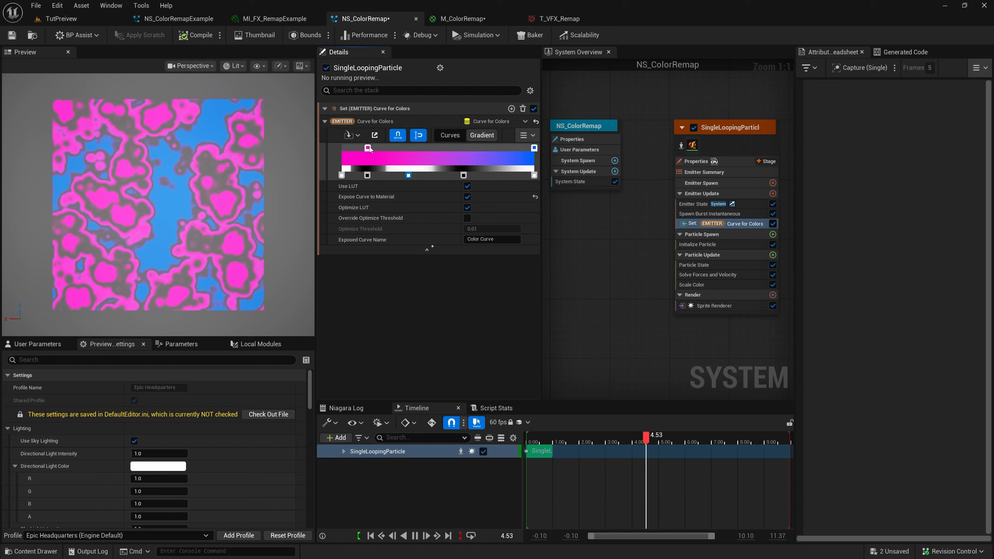
Try the full-opacity stop at different positions along the pink gradient and return it to the end
drag(346, 150, 341, 149)
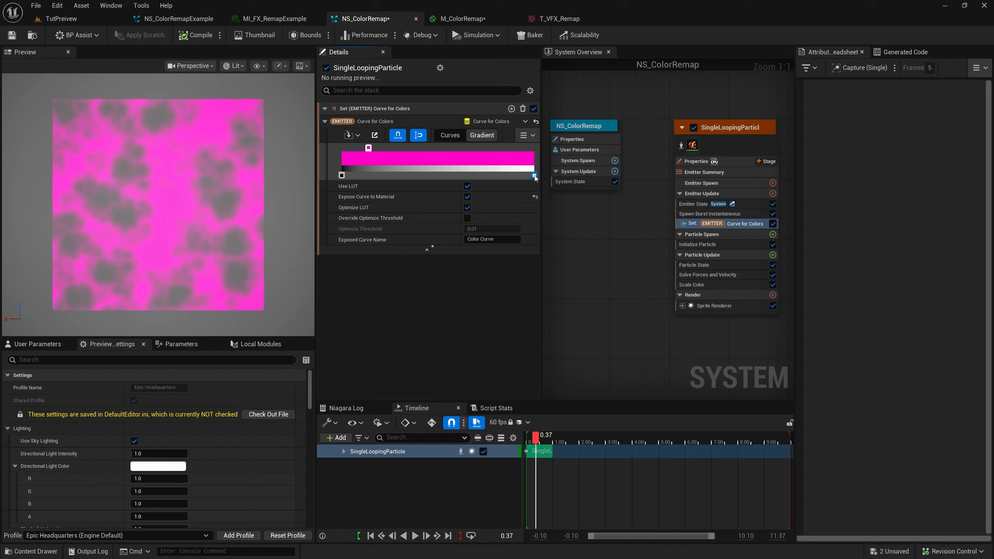
drag(454, 175, 482, 176)
mouse_move(399, 177)
mouse_down()
mouse_move(471, 176)
mouse_move(396, 177)
mouse_up()
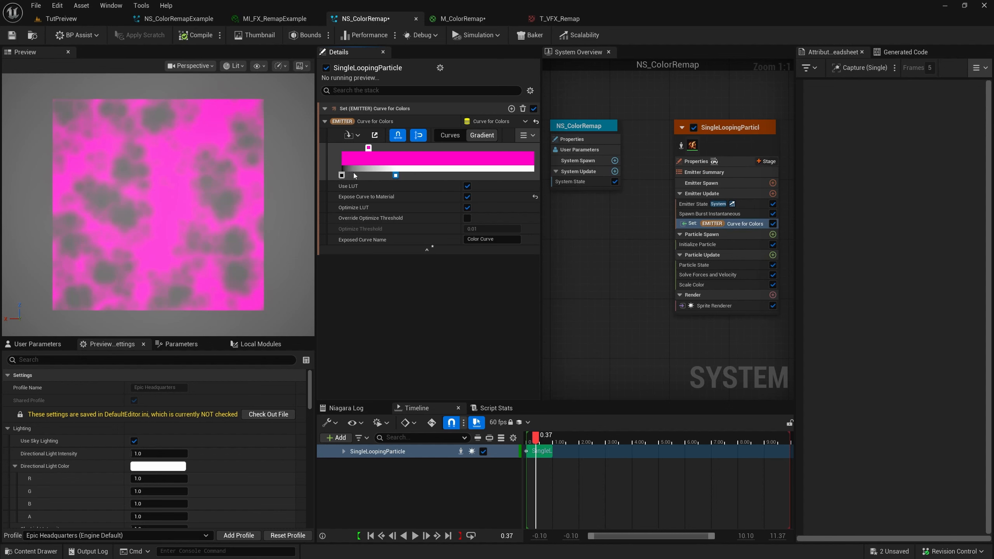
click(342, 175)
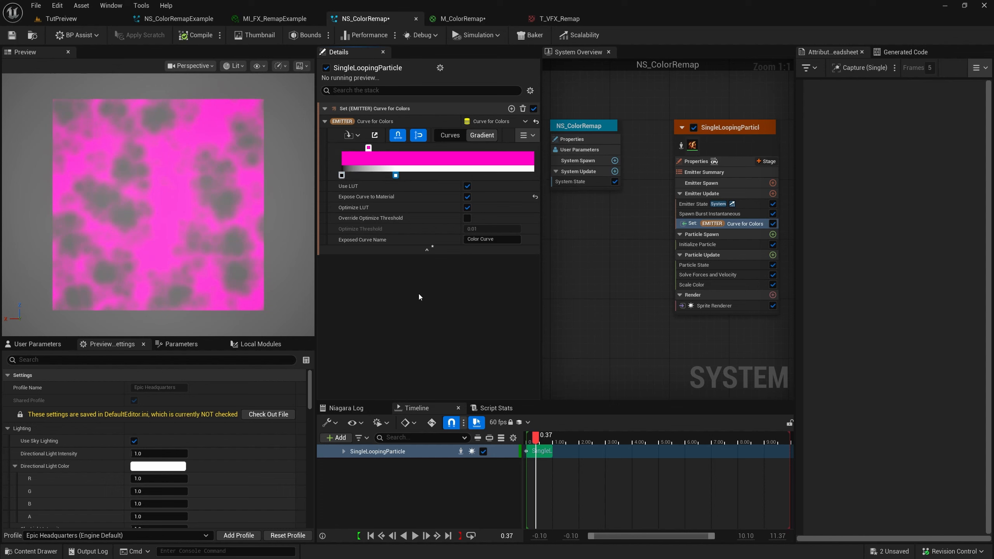
click(396, 175)
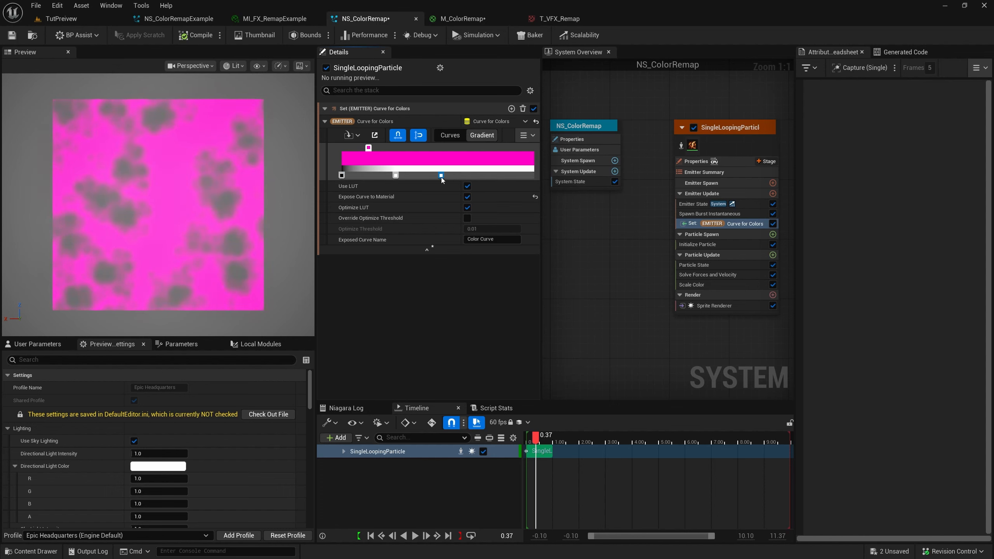
click(534, 176)
Add a purple color stop at the end of the gradient and shift it to just before the middle
click(530, 149)
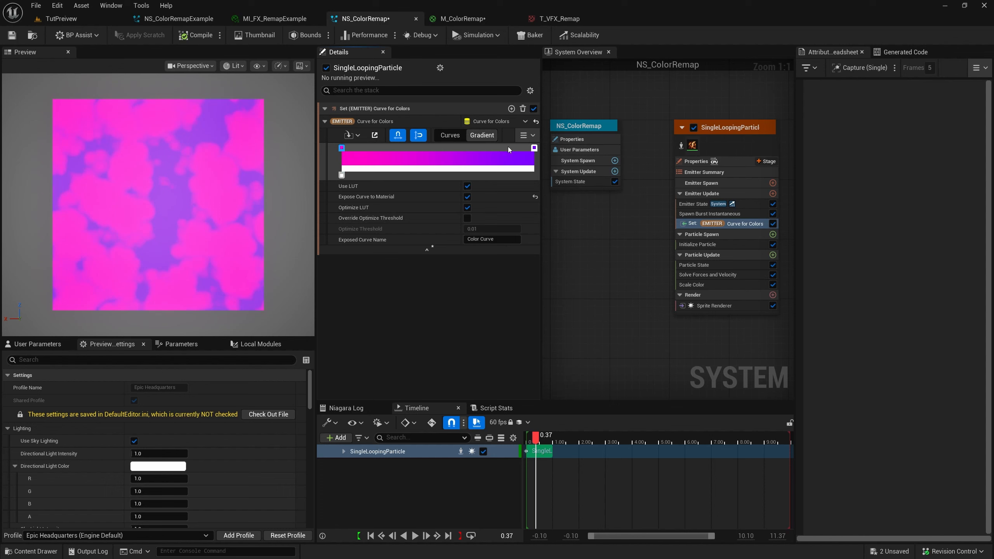
click(534, 148)
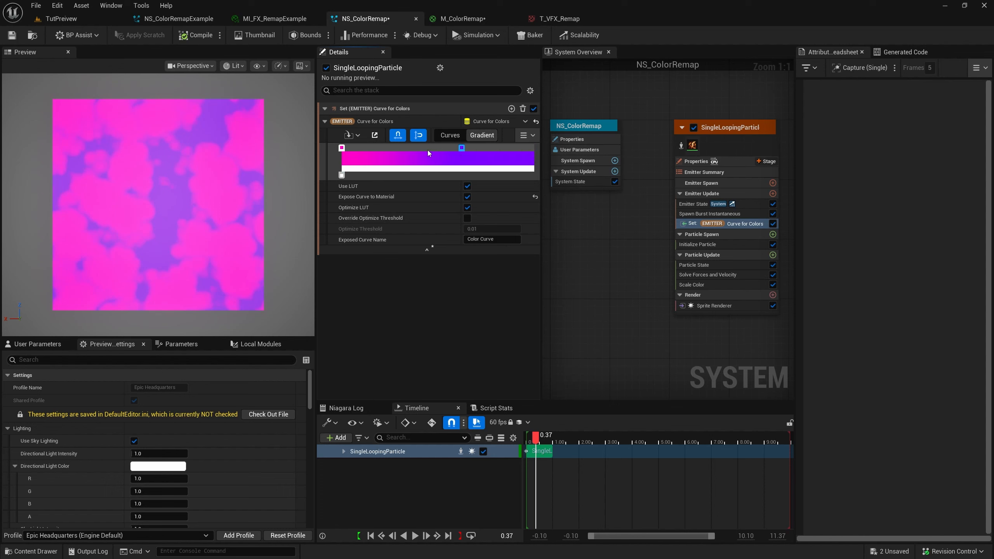
drag(380, 151, 356, 150)
drag(380, 150, 424, 156)
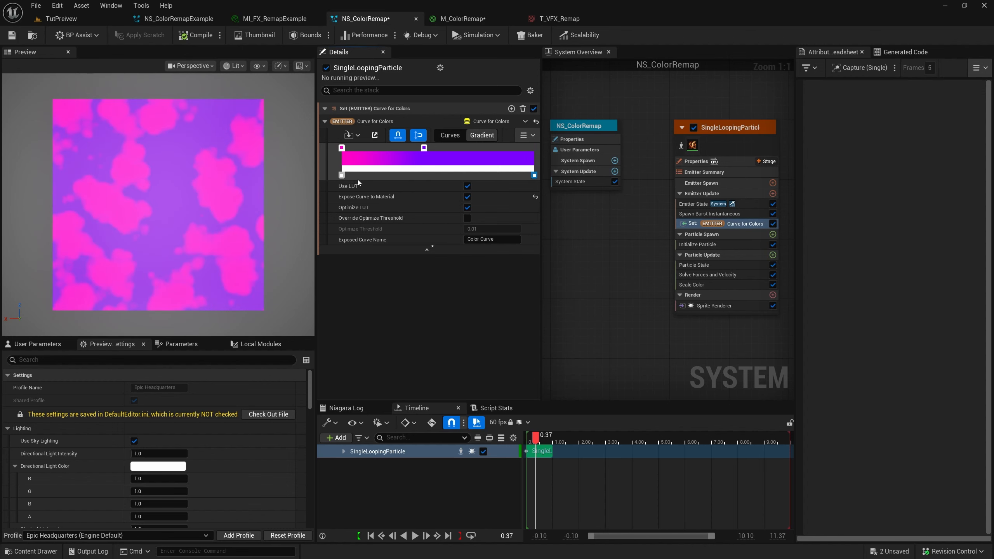
Set the opacity of the stop at the start of the gradient to 0
double_click(342, 176)
drag(382, 188, 346, 188)
click(442, 264)
Move the purple stop back to the end of the gradient, raise its brightness, and accept the color
click(424, 149)
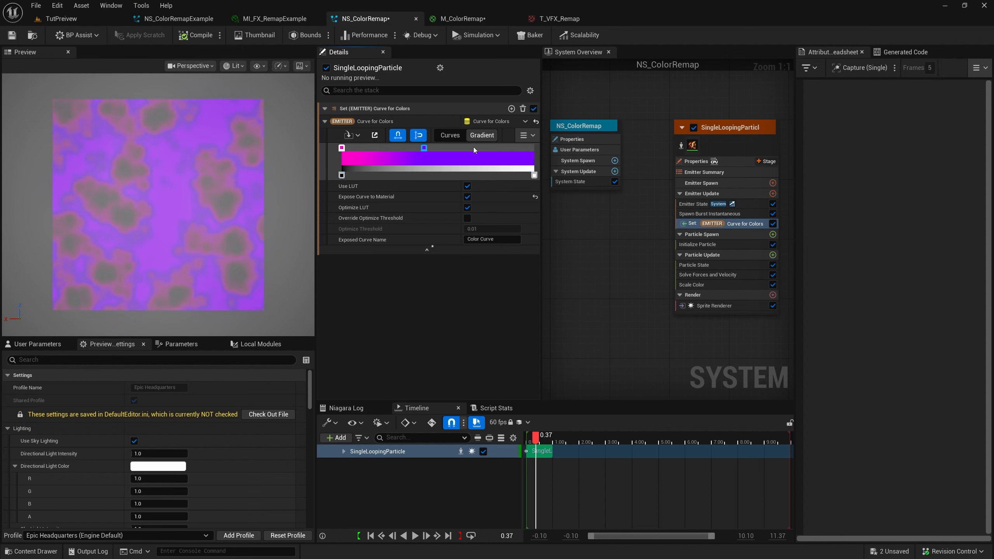
drag(474, 147, 535, 151)
double_click(534, 147)
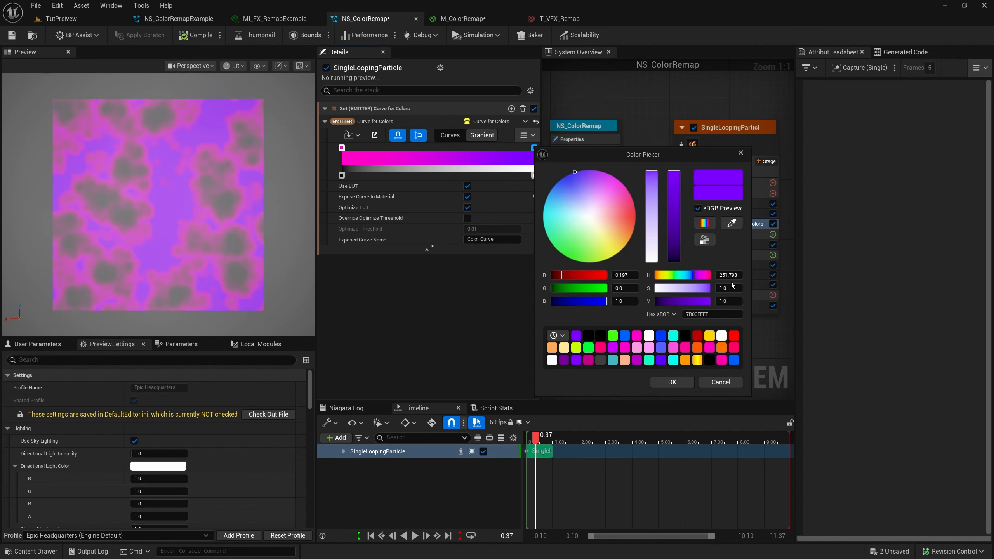
click(672, 382)
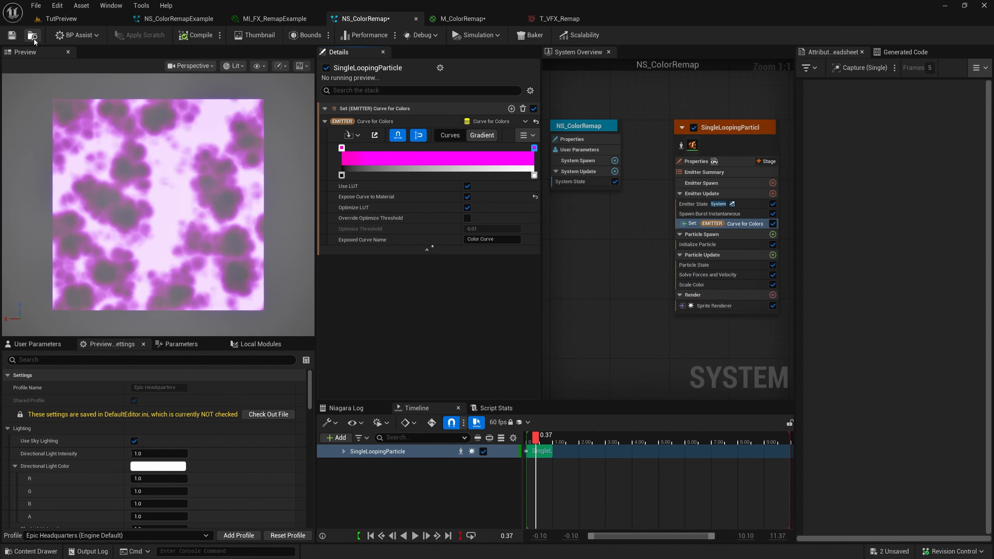
Switch to the level and delete the NS_ColorRemapExample actor
click(59, 19)
middle_drag(500, 239, 506, 232)
key(g)
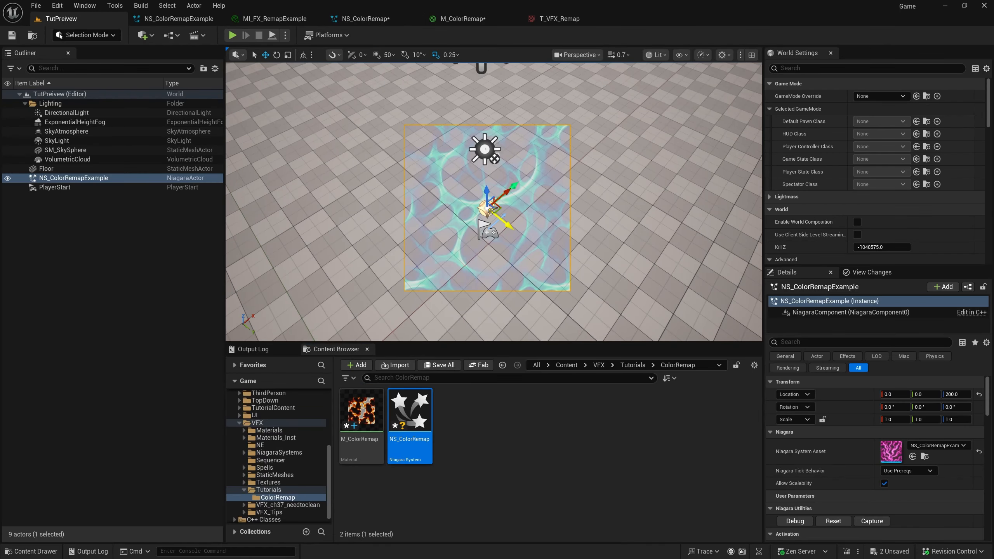
key(Delete)
key(g)
Place the NS_ColorRemap system in the level, reset its simulation, and frame it without the editor overlays
drag(426, 445, 486, 162)
key(f)
click(834, 522)
key(f)
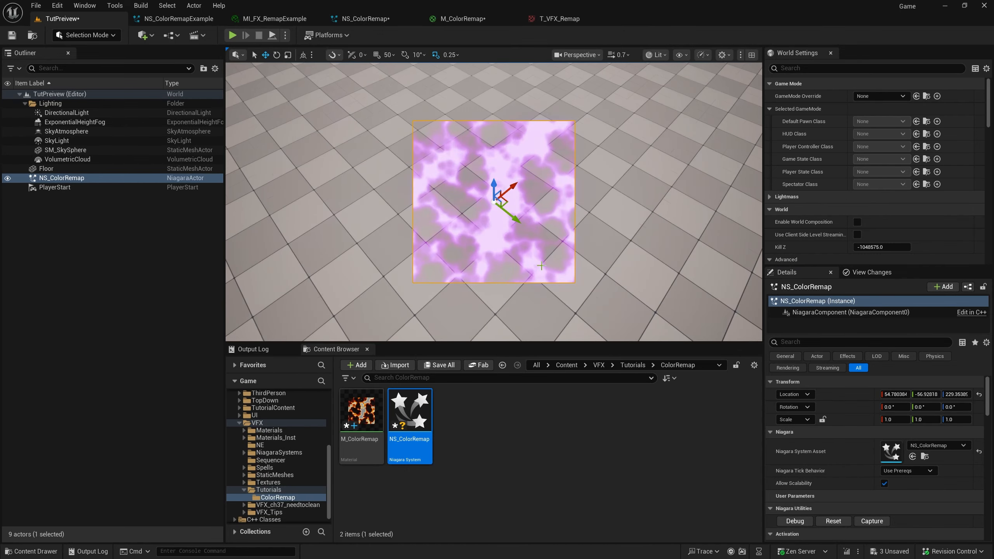
key(g)
alt+drag(541, 265, 534, 254)
key(g)
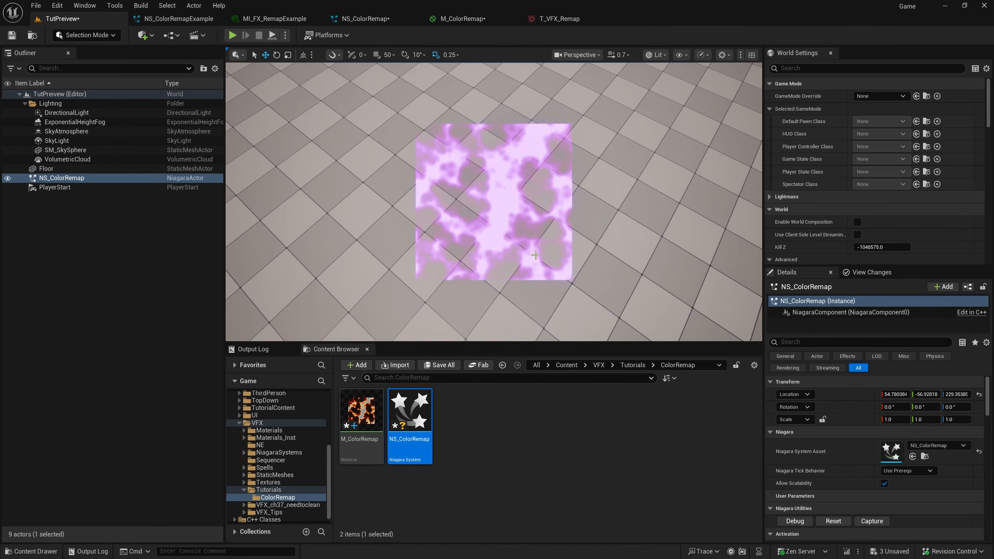
Reopen the NS_ColorRemap system and set the purple end stop's V brightness to 500
key(ctrl+e)
click(534, 149)
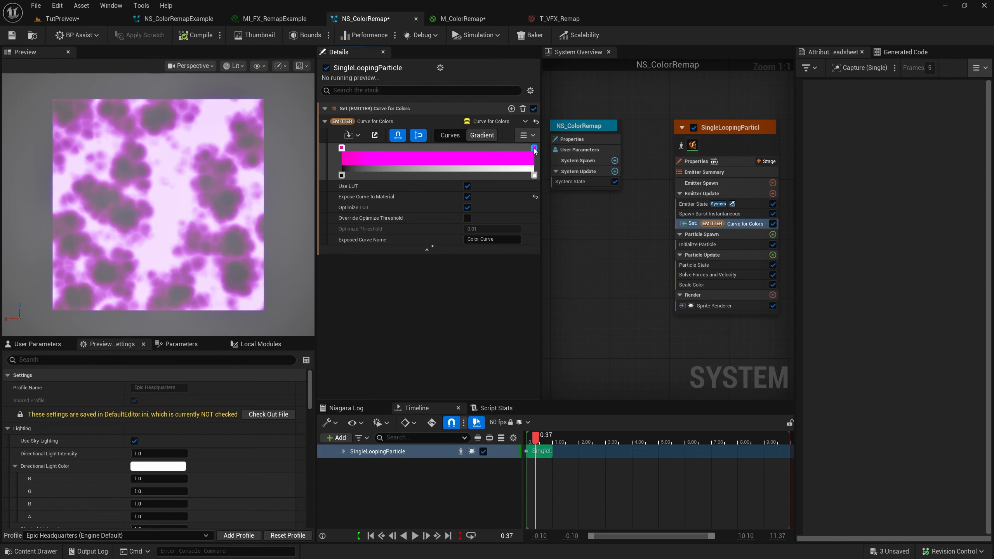
double_click(534, 149)
key(Return)
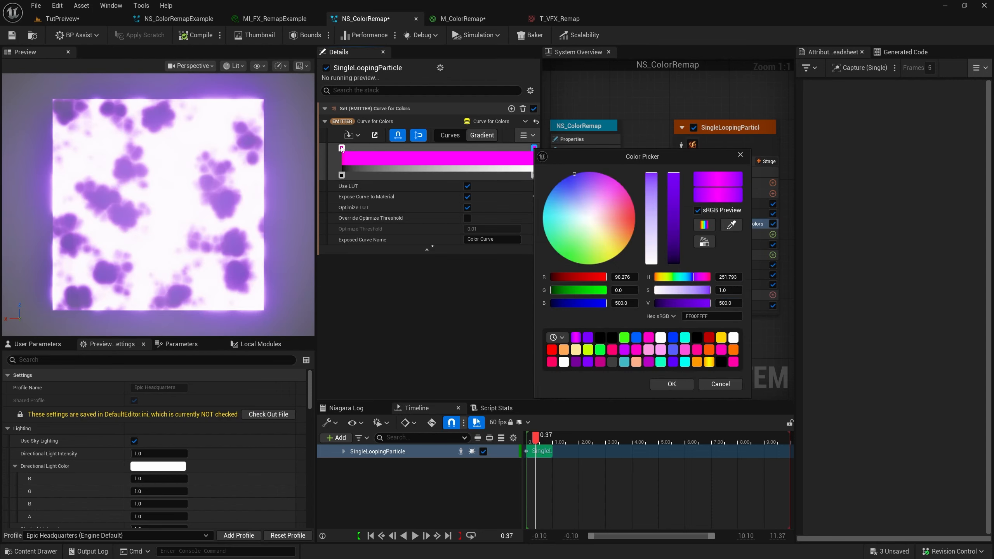
Move the pink start stop toward the middle of the gradient and recolor it with a recent color swatch
drag(342, 148, 410, 148)
double_click(410, 147)
click(593, 362)
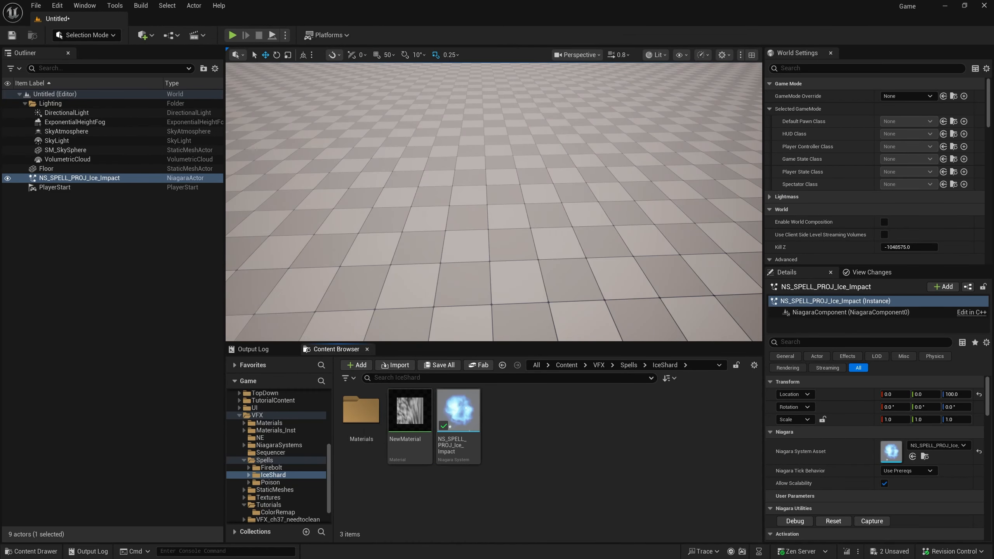
Open the NS_SPELL_PROJ_Ice_Impact system and duplicate its NE_Default_Remap_Sprite emitter three times
double_click(458, 413)
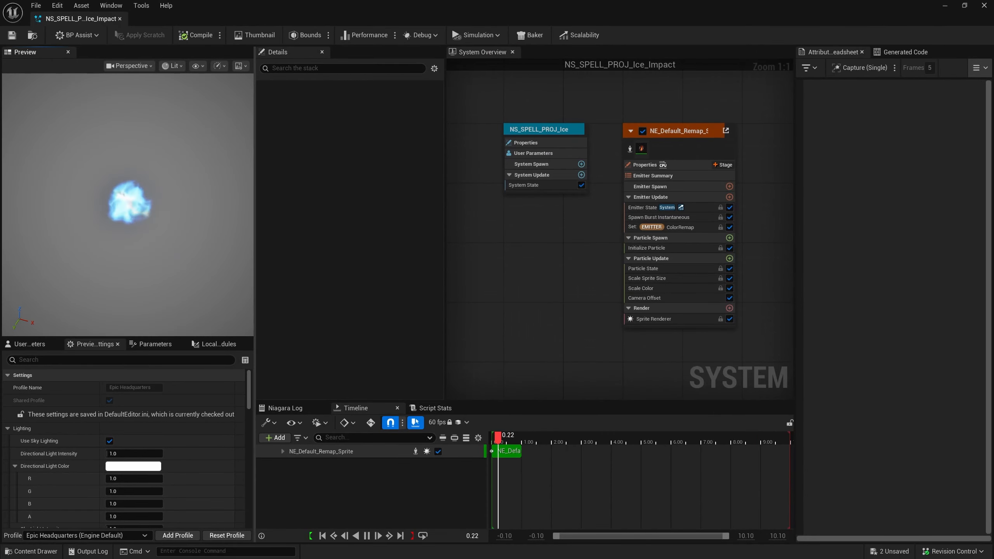
scroll(543, 318, down, 2)
click(576, 235)
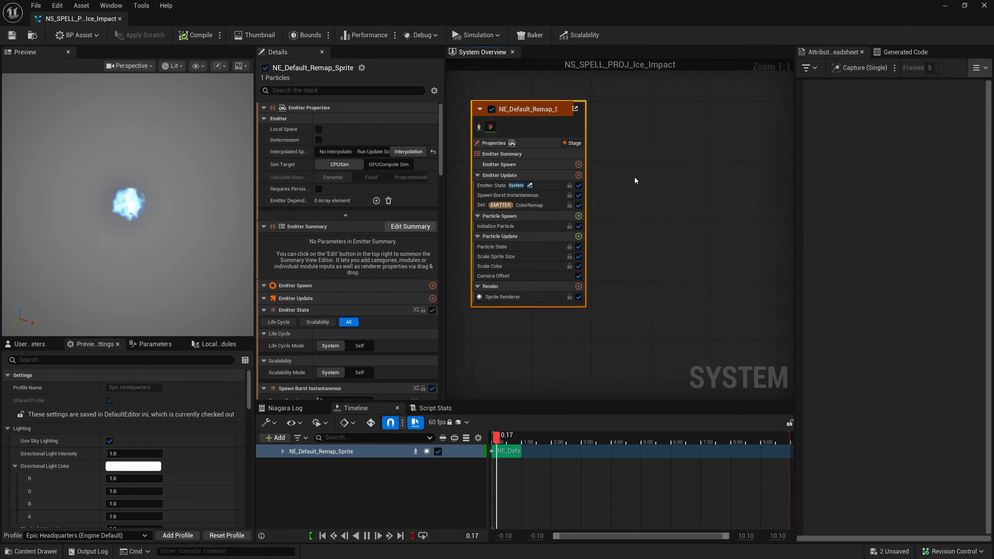
key(ctrl+d)
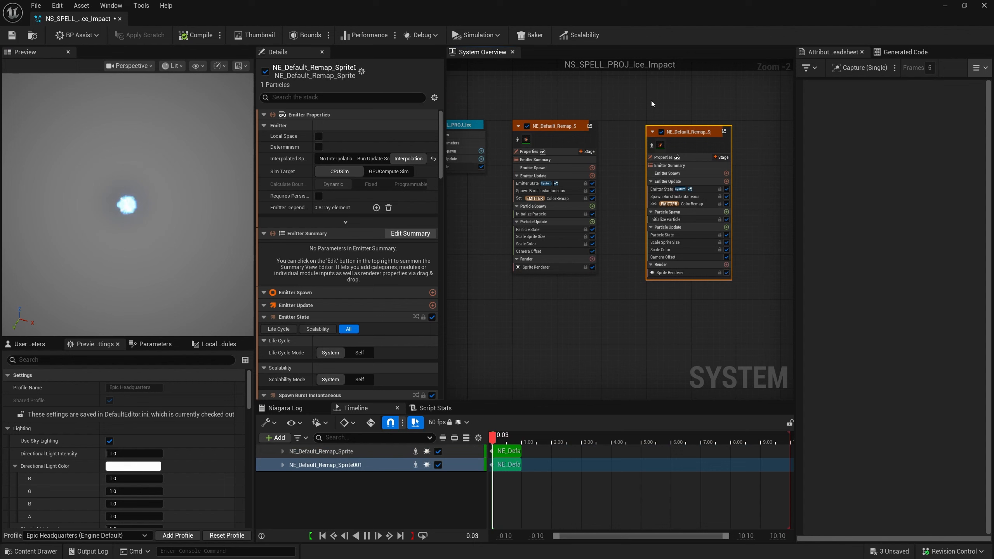
key(ctrl+d)
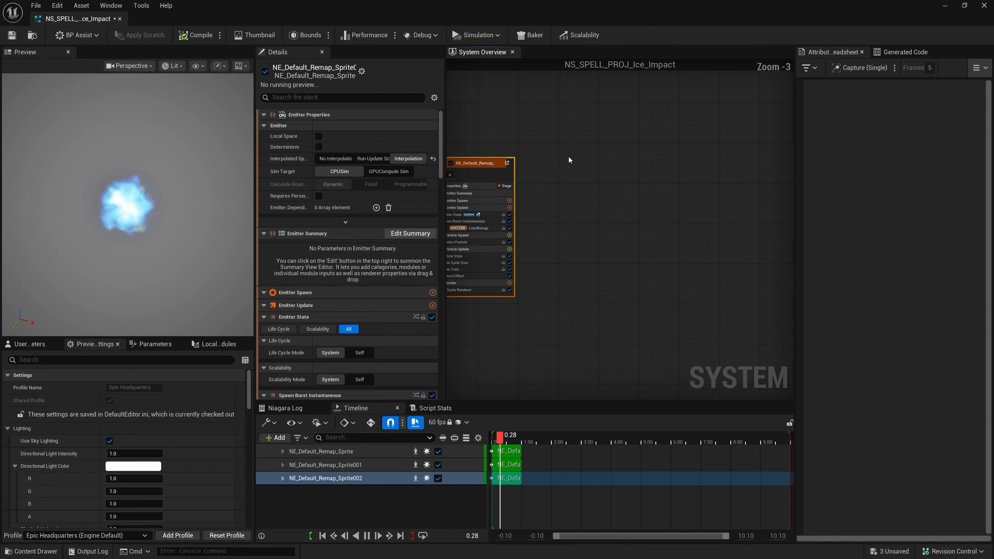
key(ctrl+d)
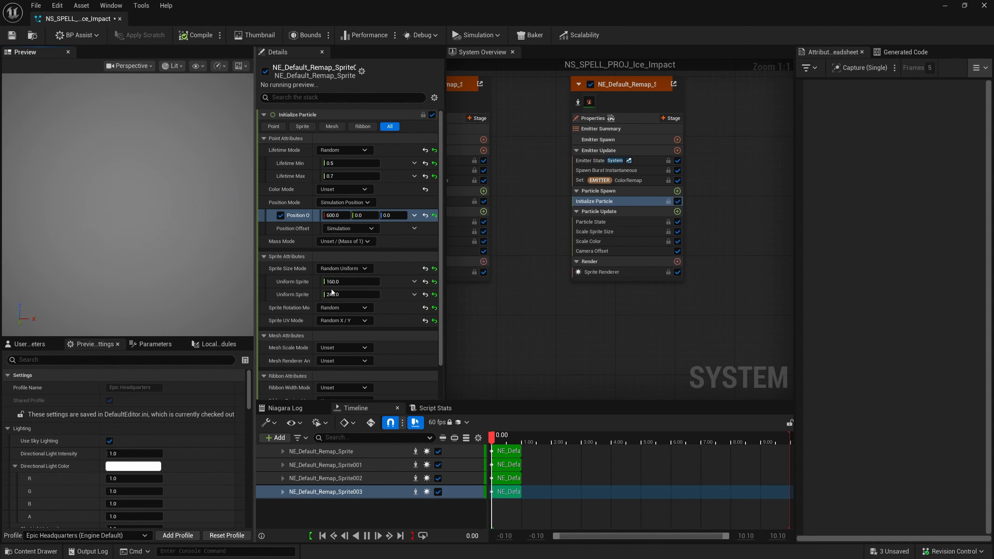
Change the first color stop in the first duplicate emitter's ColorRemap gradient to orange-red FF3E00FF
scroll(663, 335, down, 2)
scroll(618, 321, up, 2)
click(626, 187)
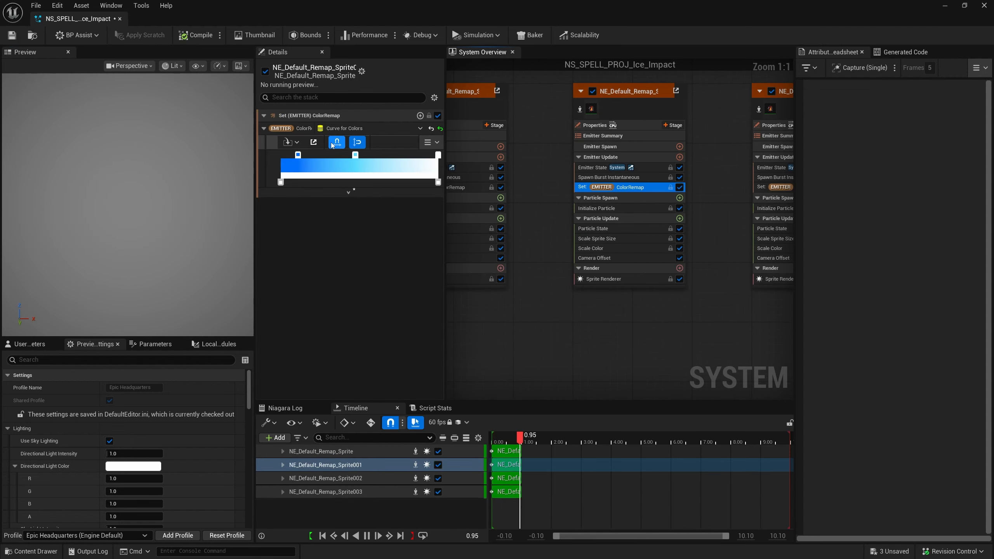
double_click(298, 156)
click(398, 227)
click(435, 390)
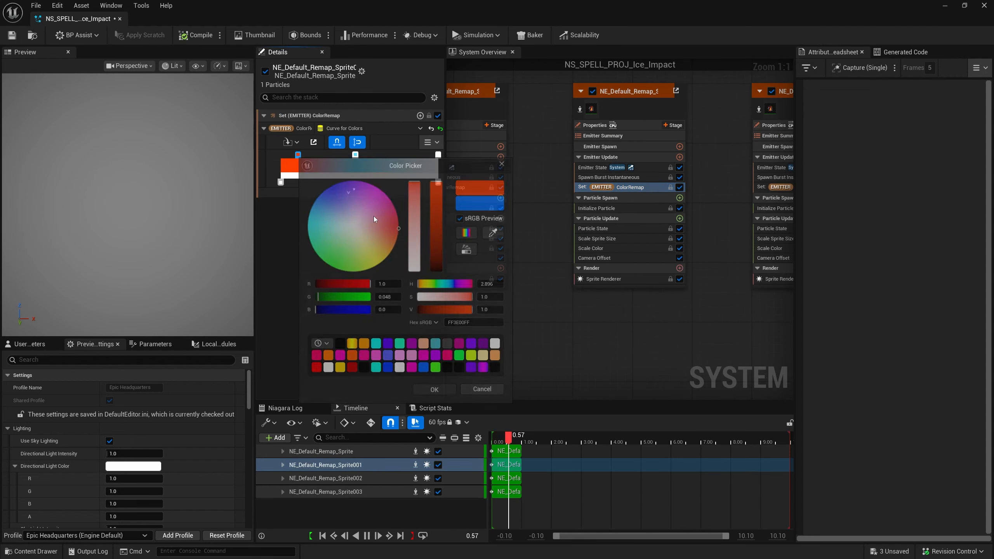
Change the middle color stop of the same ColorRemap gradient to amber FFBE00FF
double_click(357, 158)
drag(415, 212, 453, 248)
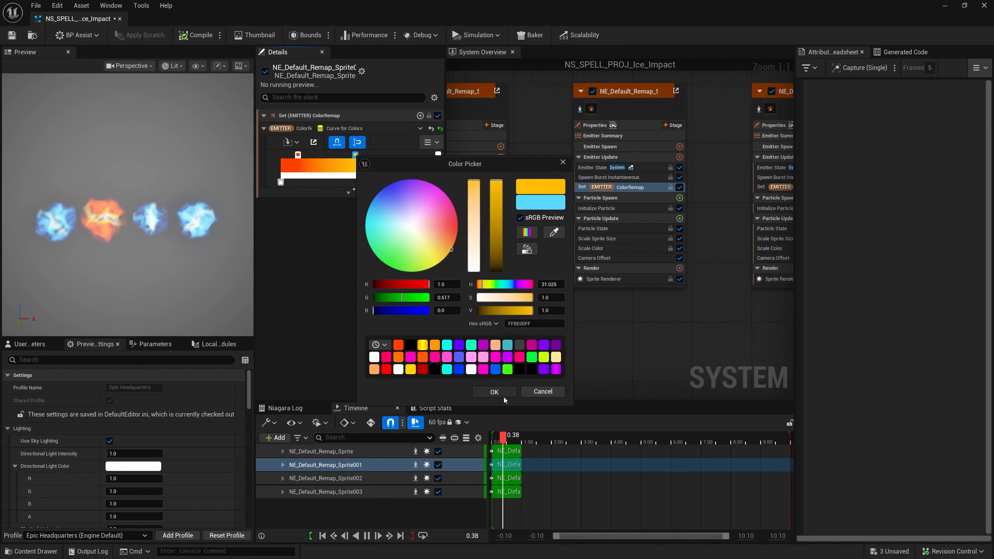
click(502, 395)
Change the first color stop in the second duplicate emitter's ColorRemap gradient to green 00FF87FF
right_drag(614, 318, 499, 325)
click(672, 194)
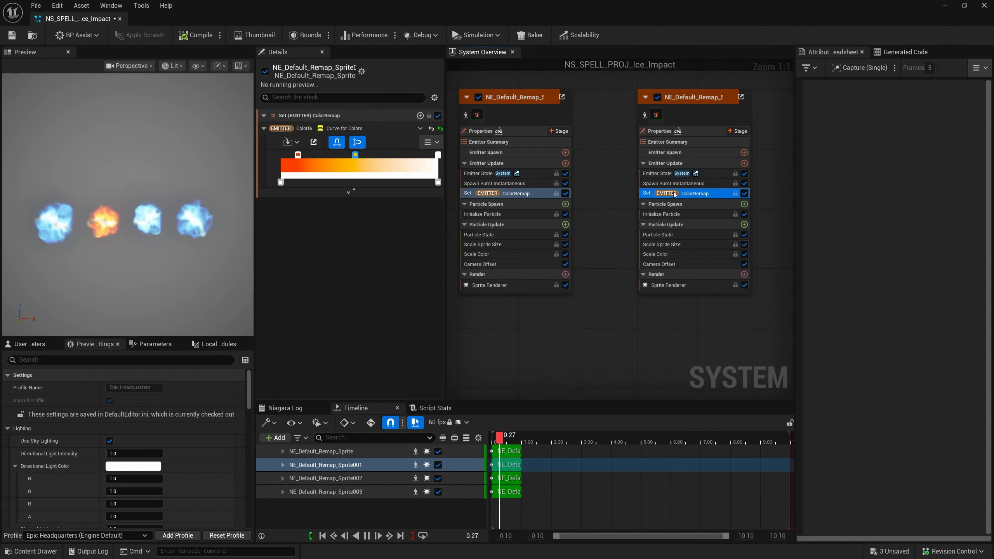
double_click(297, 155)
click(314, 249)
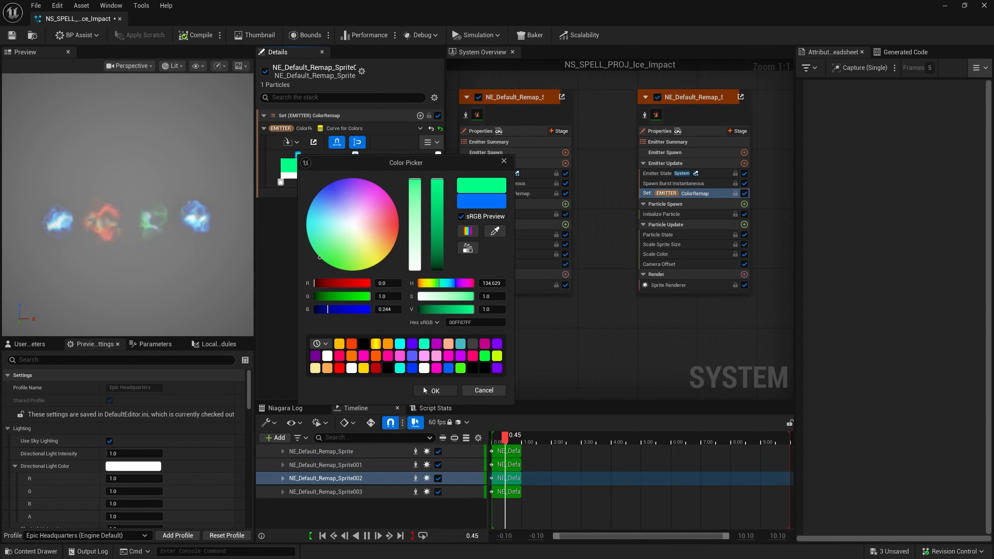
click(432, 391)
Recolor the second duplicate's middle gradient stop to lime A5FF02FF and its last stop to yellow FFF10CFF
double_click(355, 155)
click(407, 272)
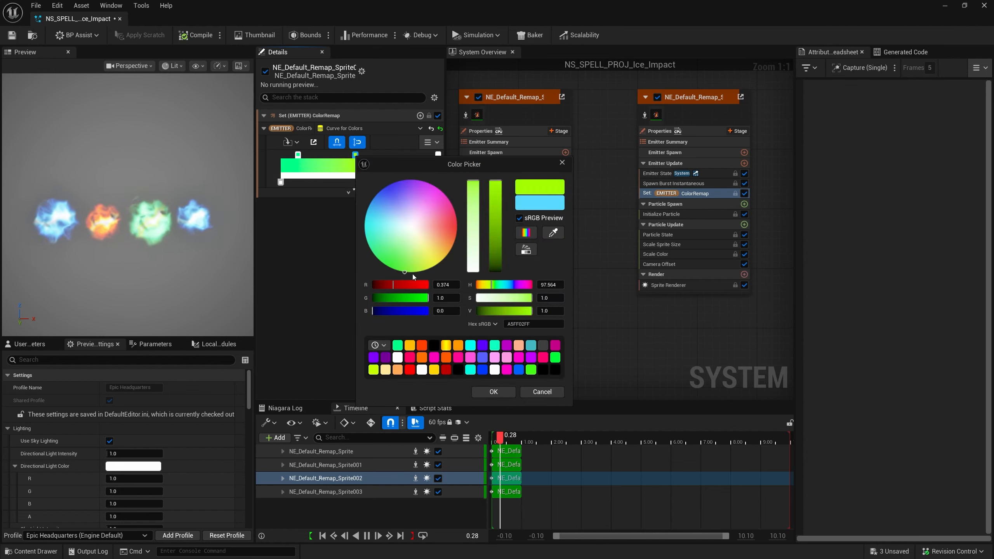
click(494, 392)
double_click(438, 153)
click(525, 261)
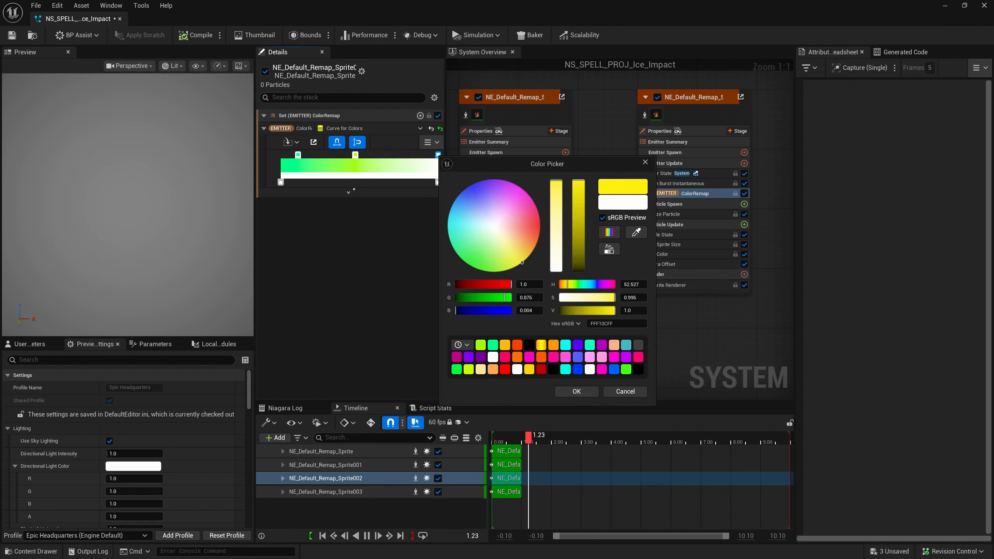
click(577, 392)
Add a magenta color stop near the start of the third duplicate emitter's ColorRemap gradient
right_drag(574, 306, 468, 315)
click(564, 201)
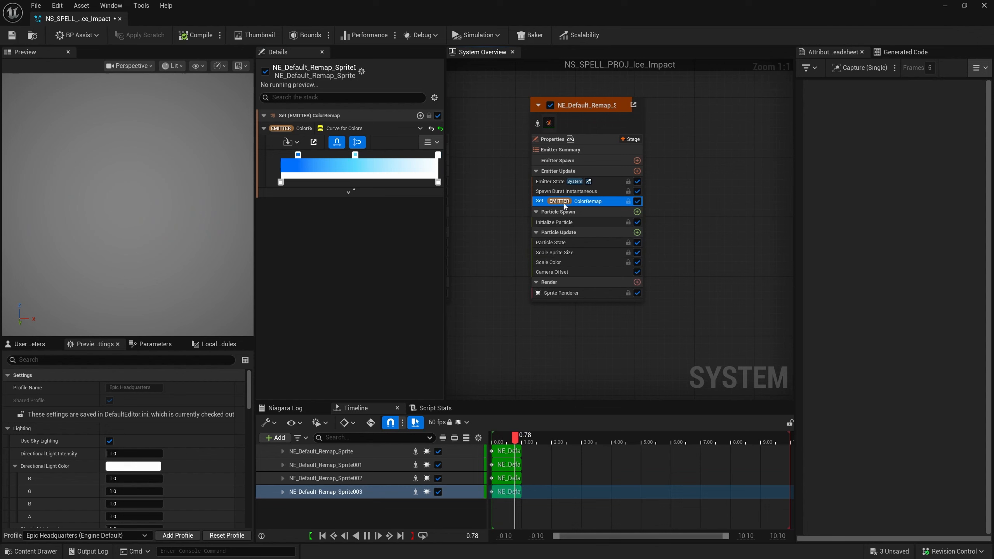
double_click(297, 155)
drag(367, 196, 380, 190)
click(444, 392)
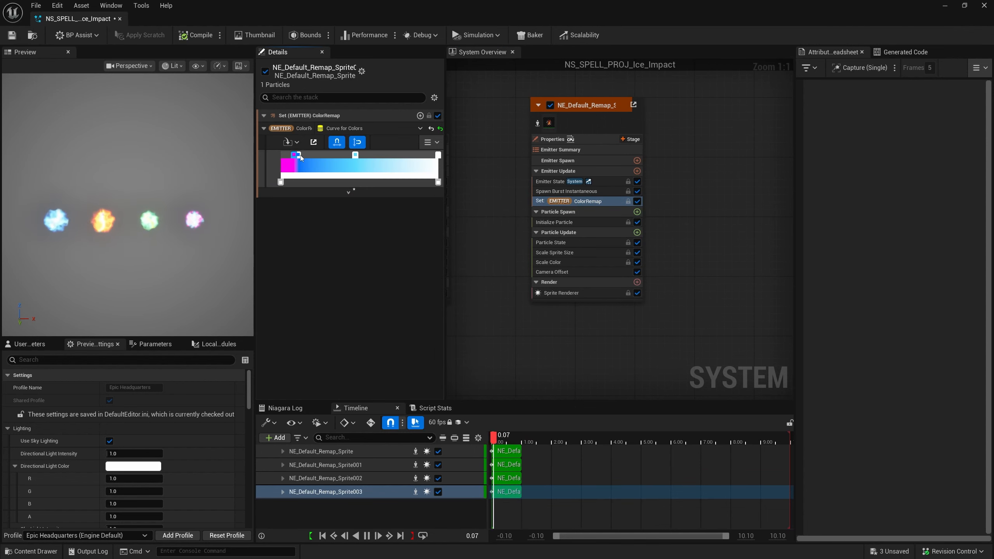
Move the dark blue stop toward the middle of the gradient and make it black by setting its Value to 0
drag(300, 155, 334, 156)
double_click(339, 156)
click(529, 311)
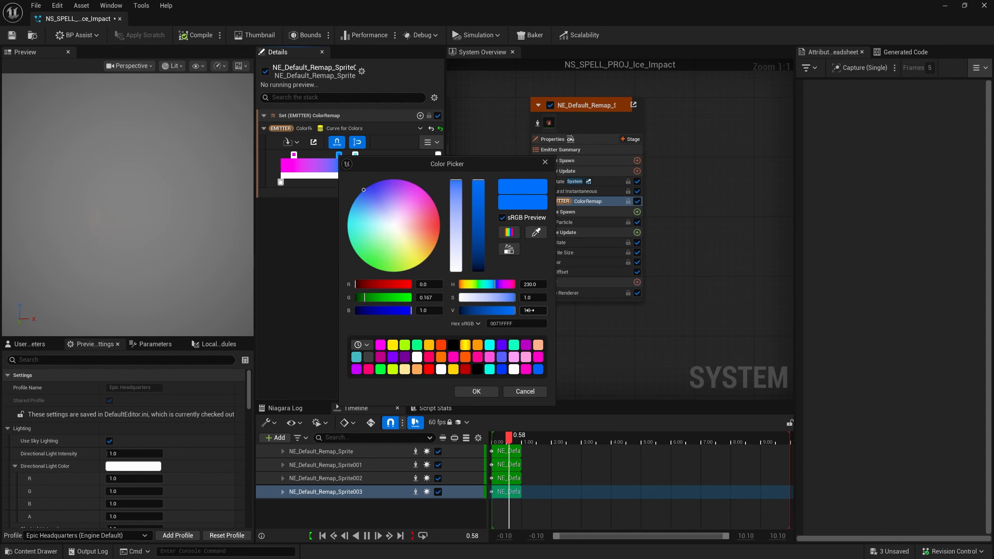
text(0)
key(Return)
click(479, 393)
Delete the light blue stop and replace the white stop at the gradient's end with the black stop
click(355, 155)
key(Delete)
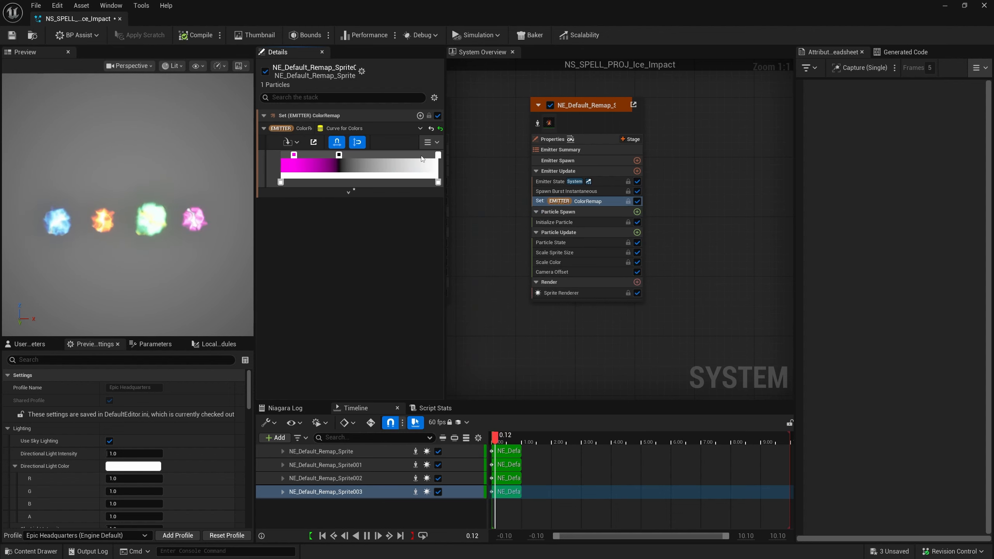
drag(339, 155, 439, 155)
click(438, 155)
key(Delete)
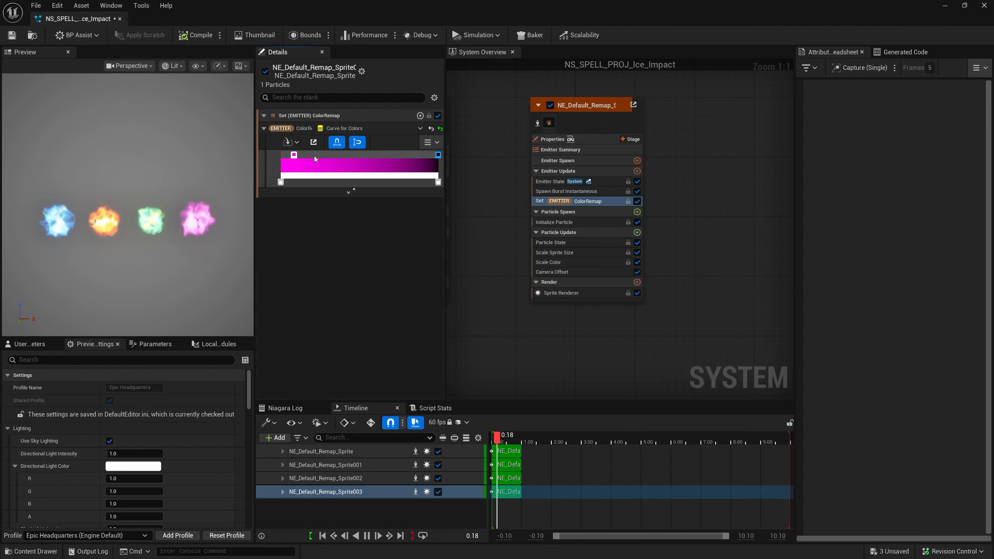
Move the magenta stop farther from the start of the gradient and open its color for editing
click(316, 154)
double_click(316, 153)
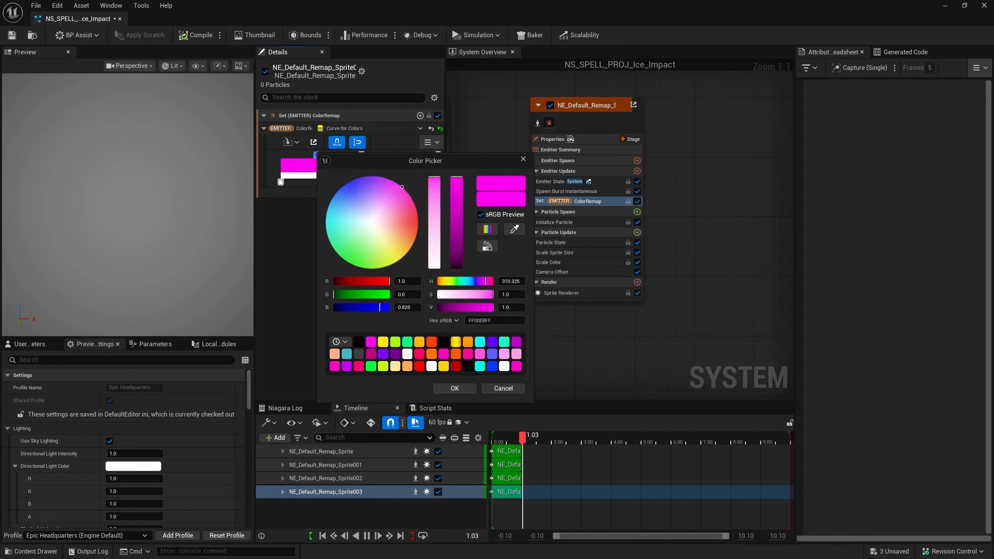